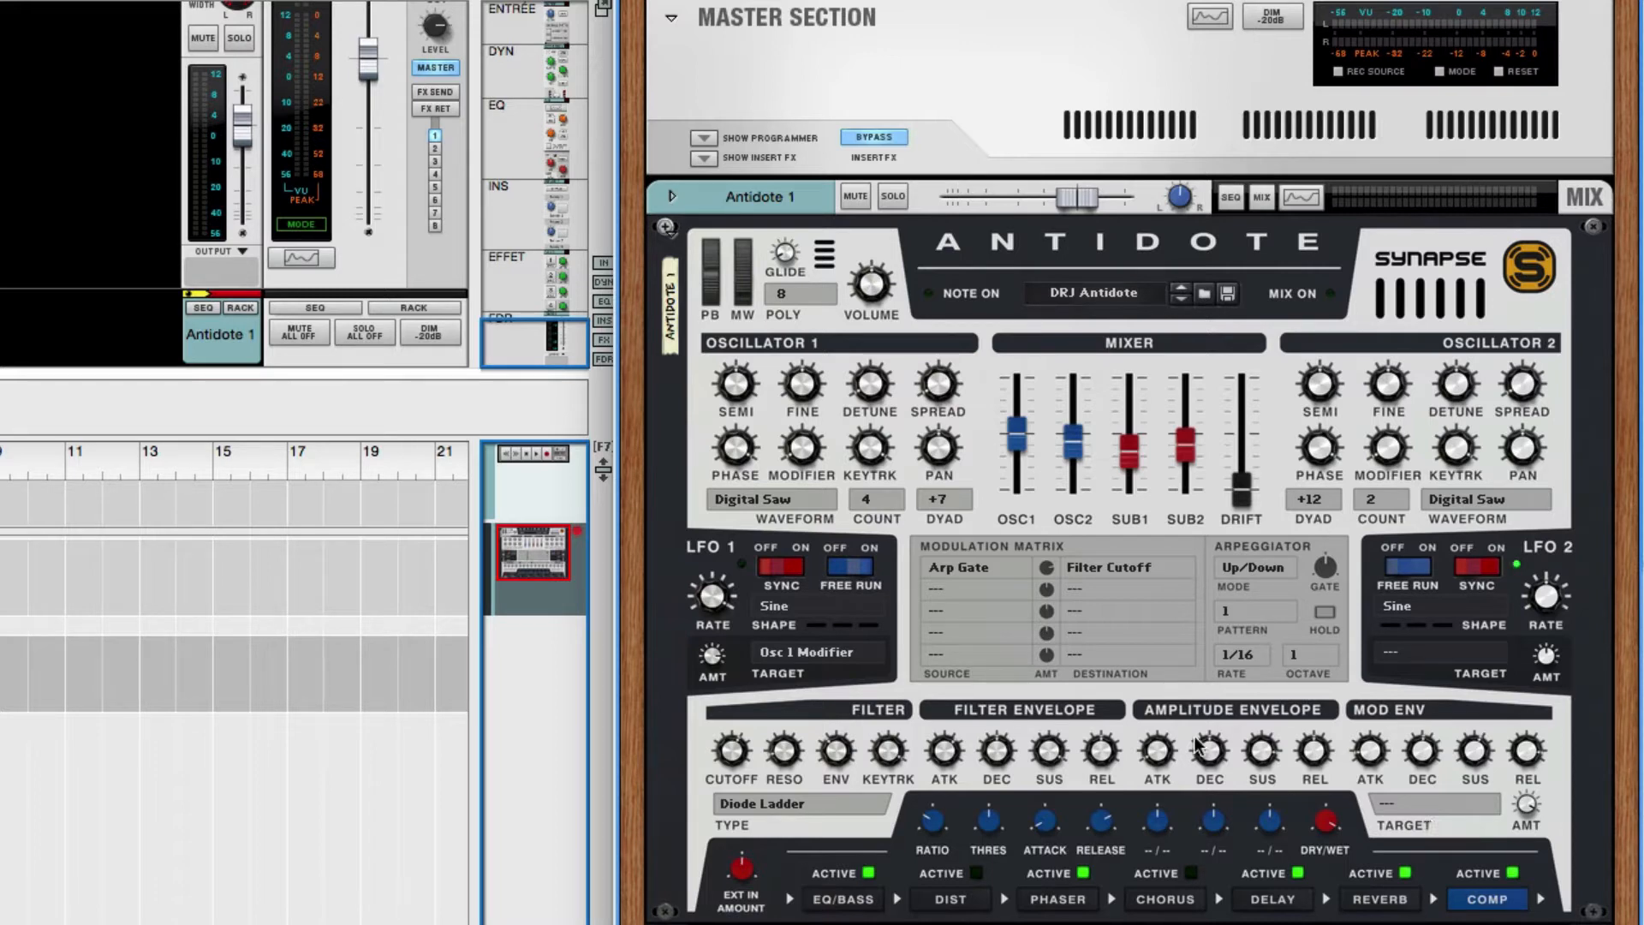
- Examine the parameters available as targets for the modulation envelope, leaving the target unassigned
{"action": "left_click", "coordinate": [1452, 807]}
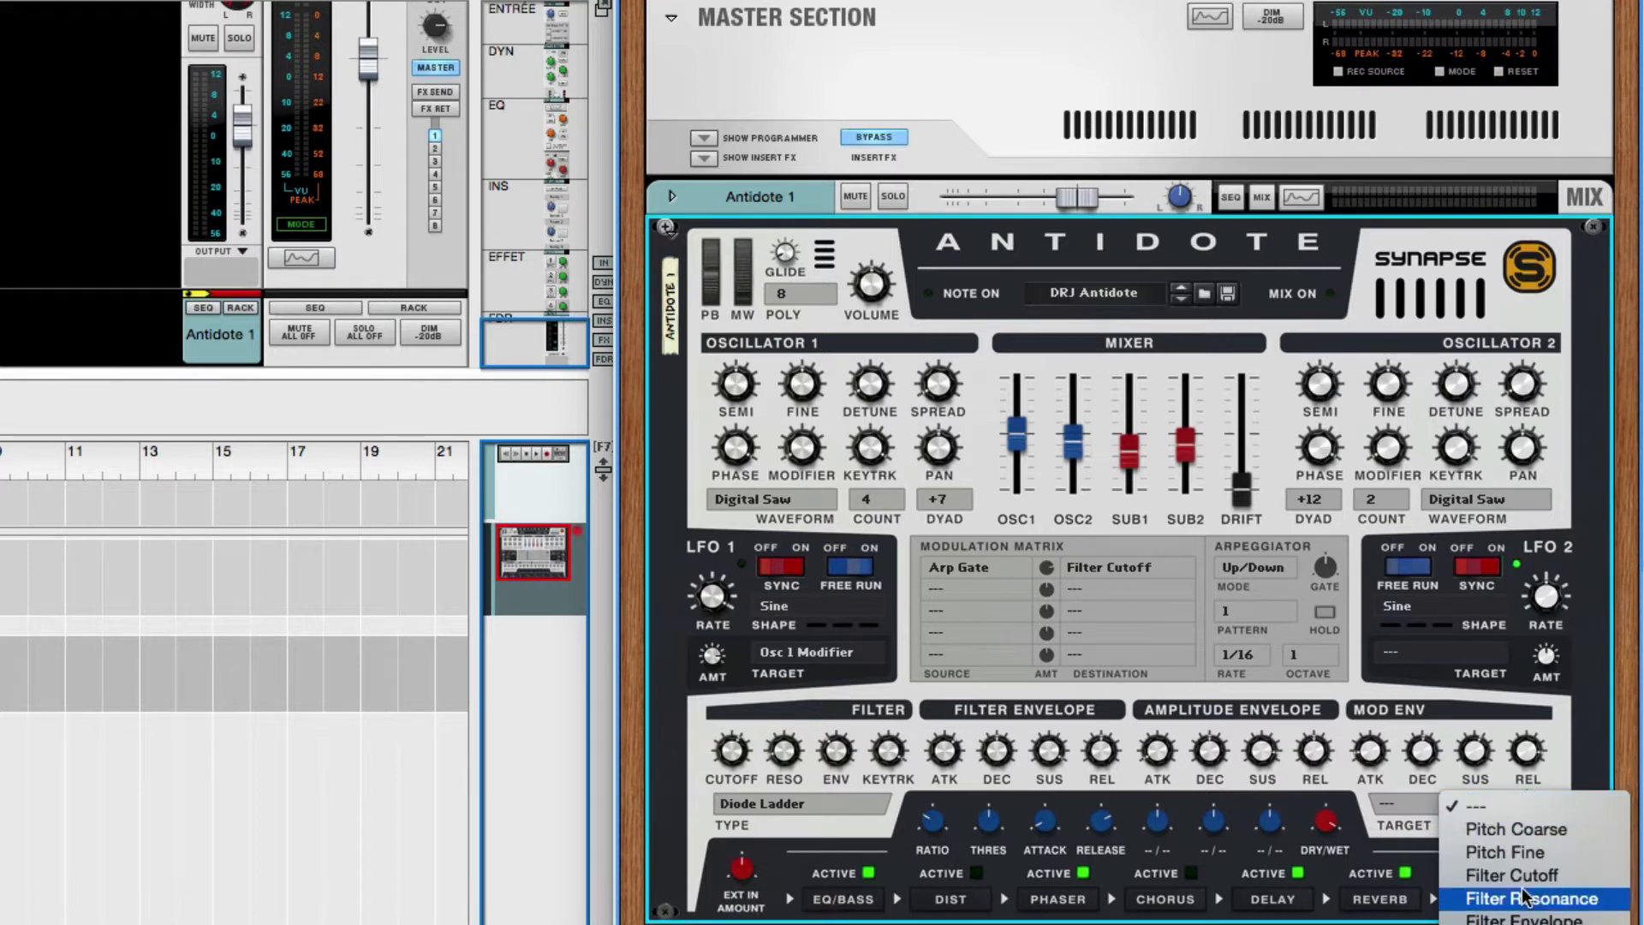
{"action": "scroll", "coordinate": [1526, 892], "scroll_direction": "down", "scroll_amount": 10}
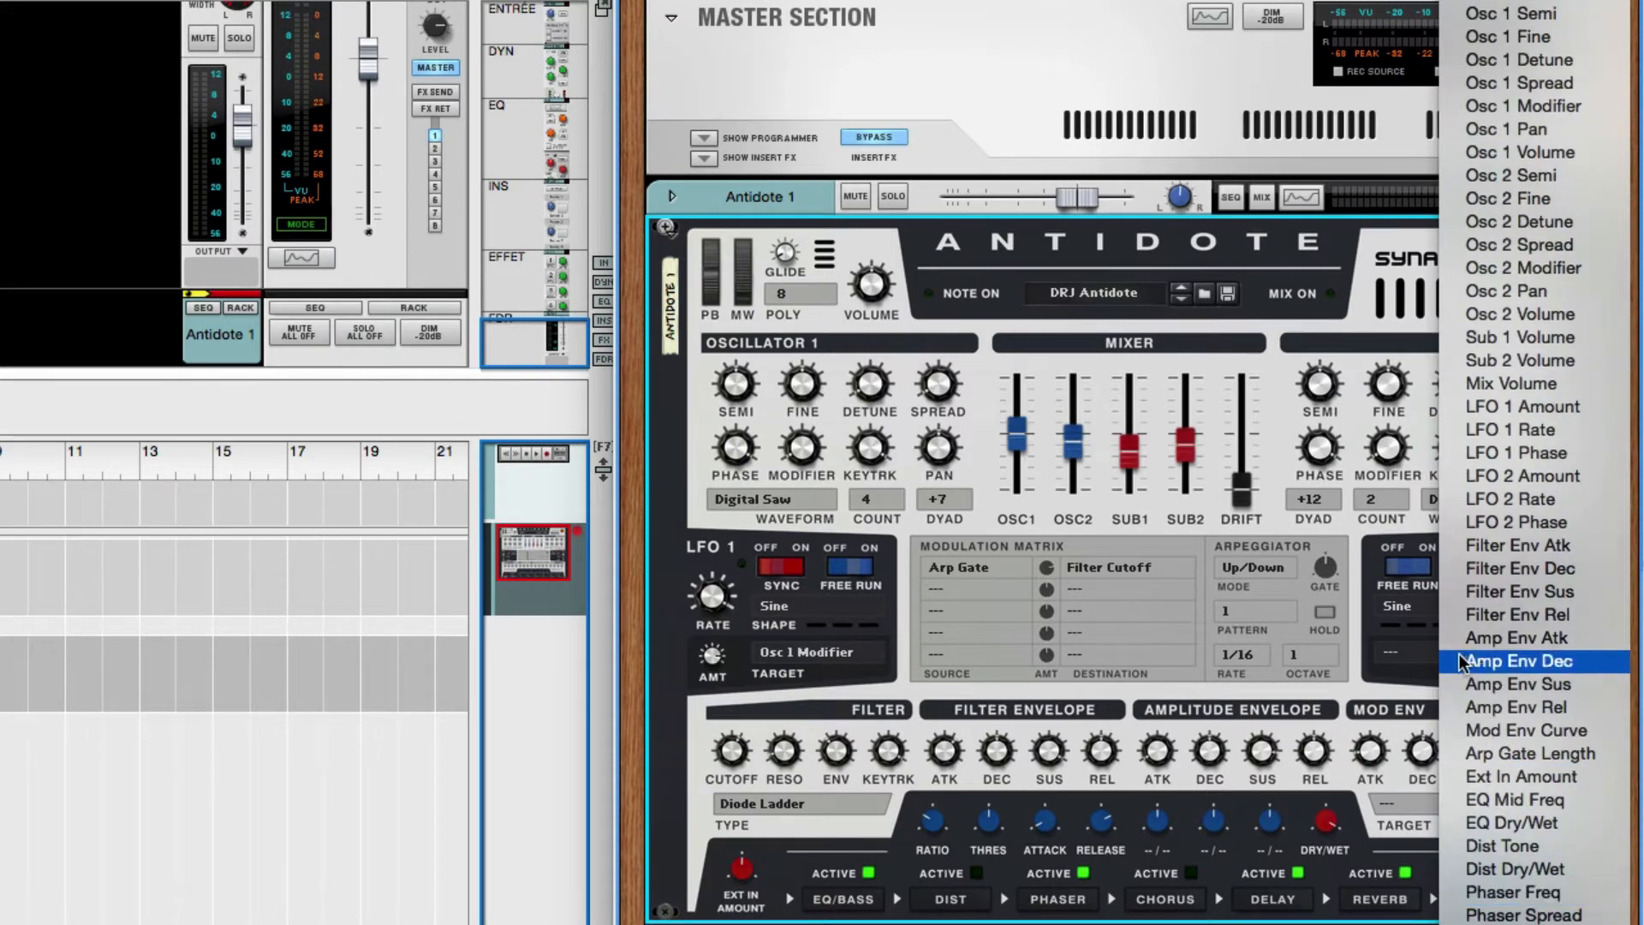
{"action": "left_click", "coordinate": [1368, 827]}
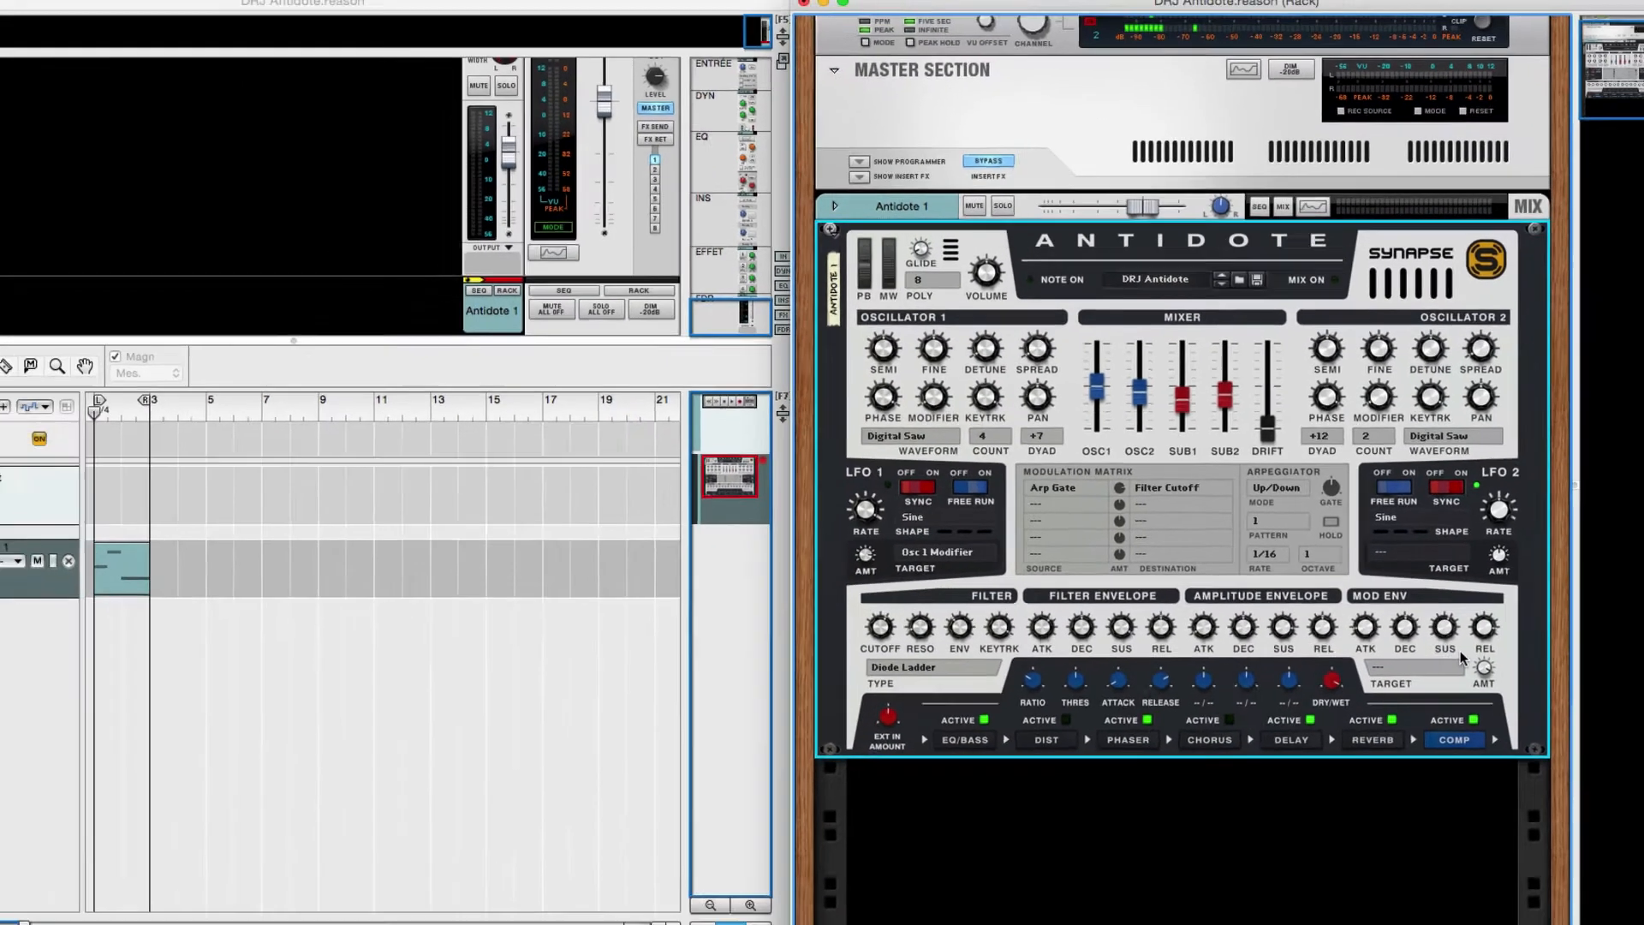
- Switch to the drawing of the attack, decay, sustain and release phases, and return to the Antidote synth's envelope controls
{"action": "key", "text": "super+Tab"}
{"action": "key", "text": "super+Tab"}
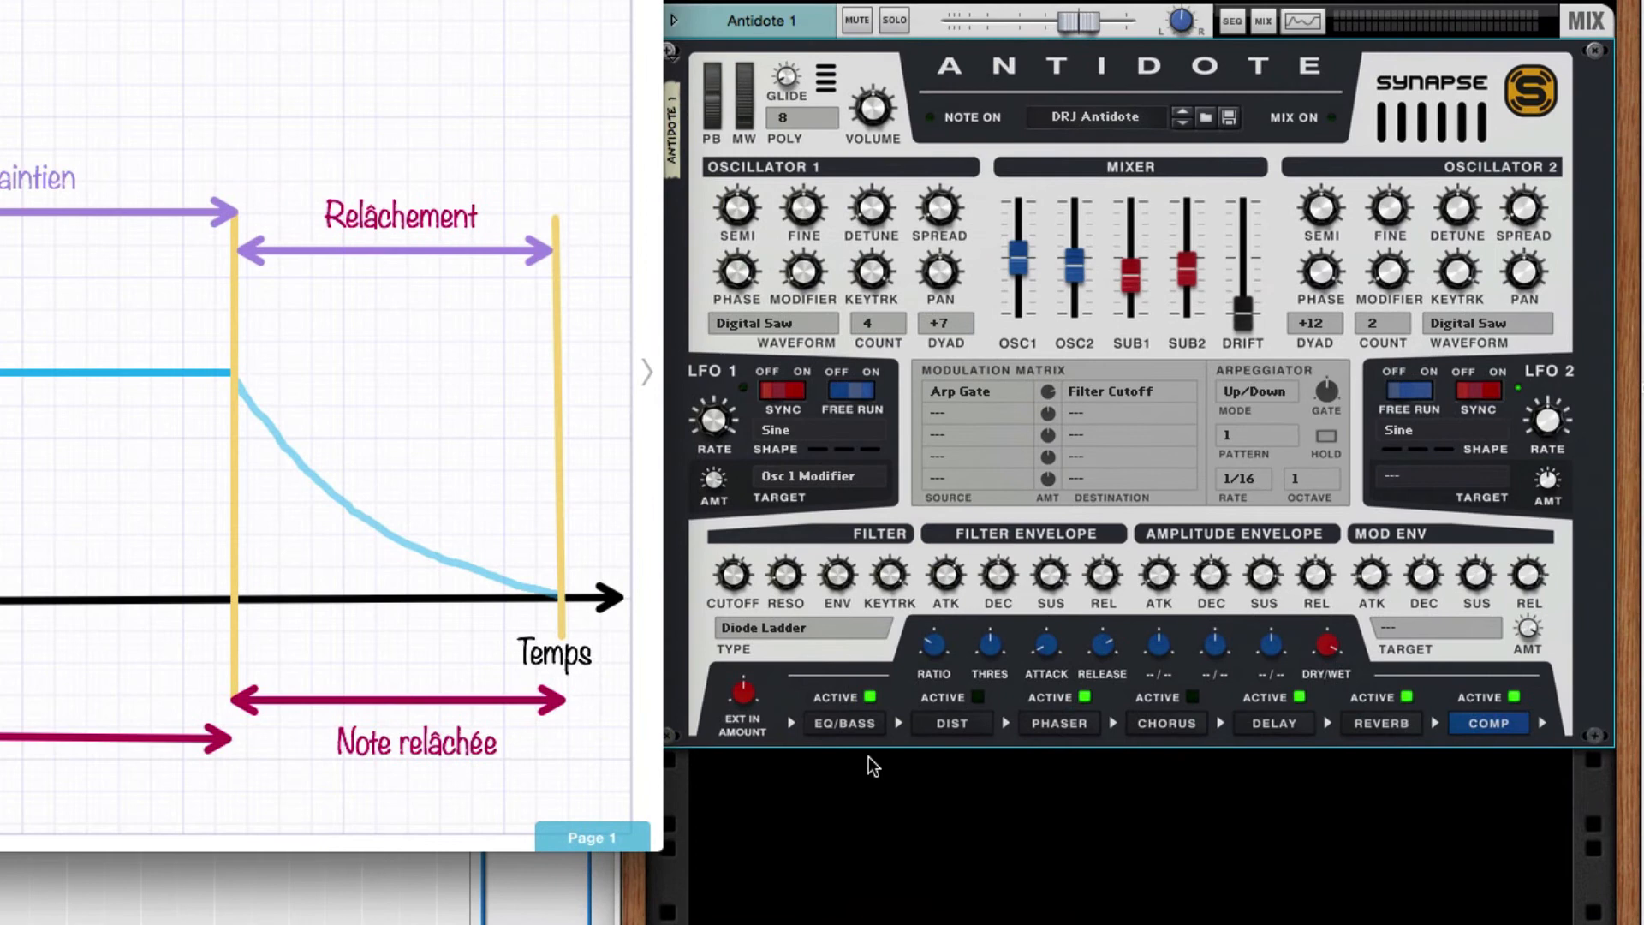
{"action": "left_click", "coordinate": [870, 757]}
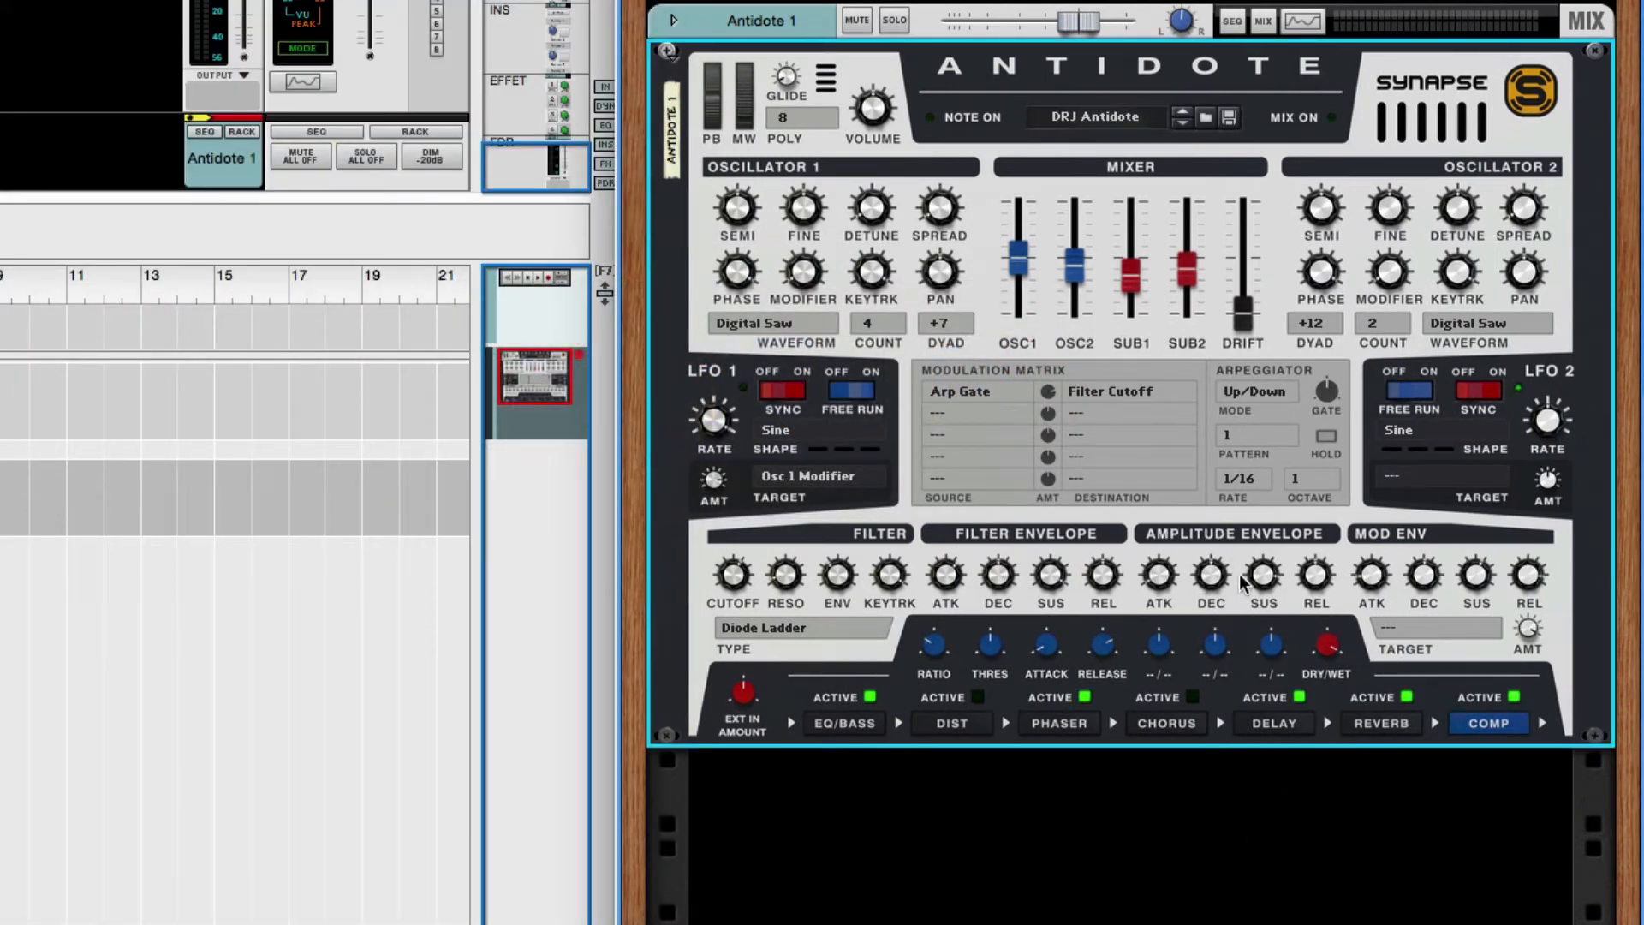
{"action": "mouse_move", "coordinate": [1002, 580]}
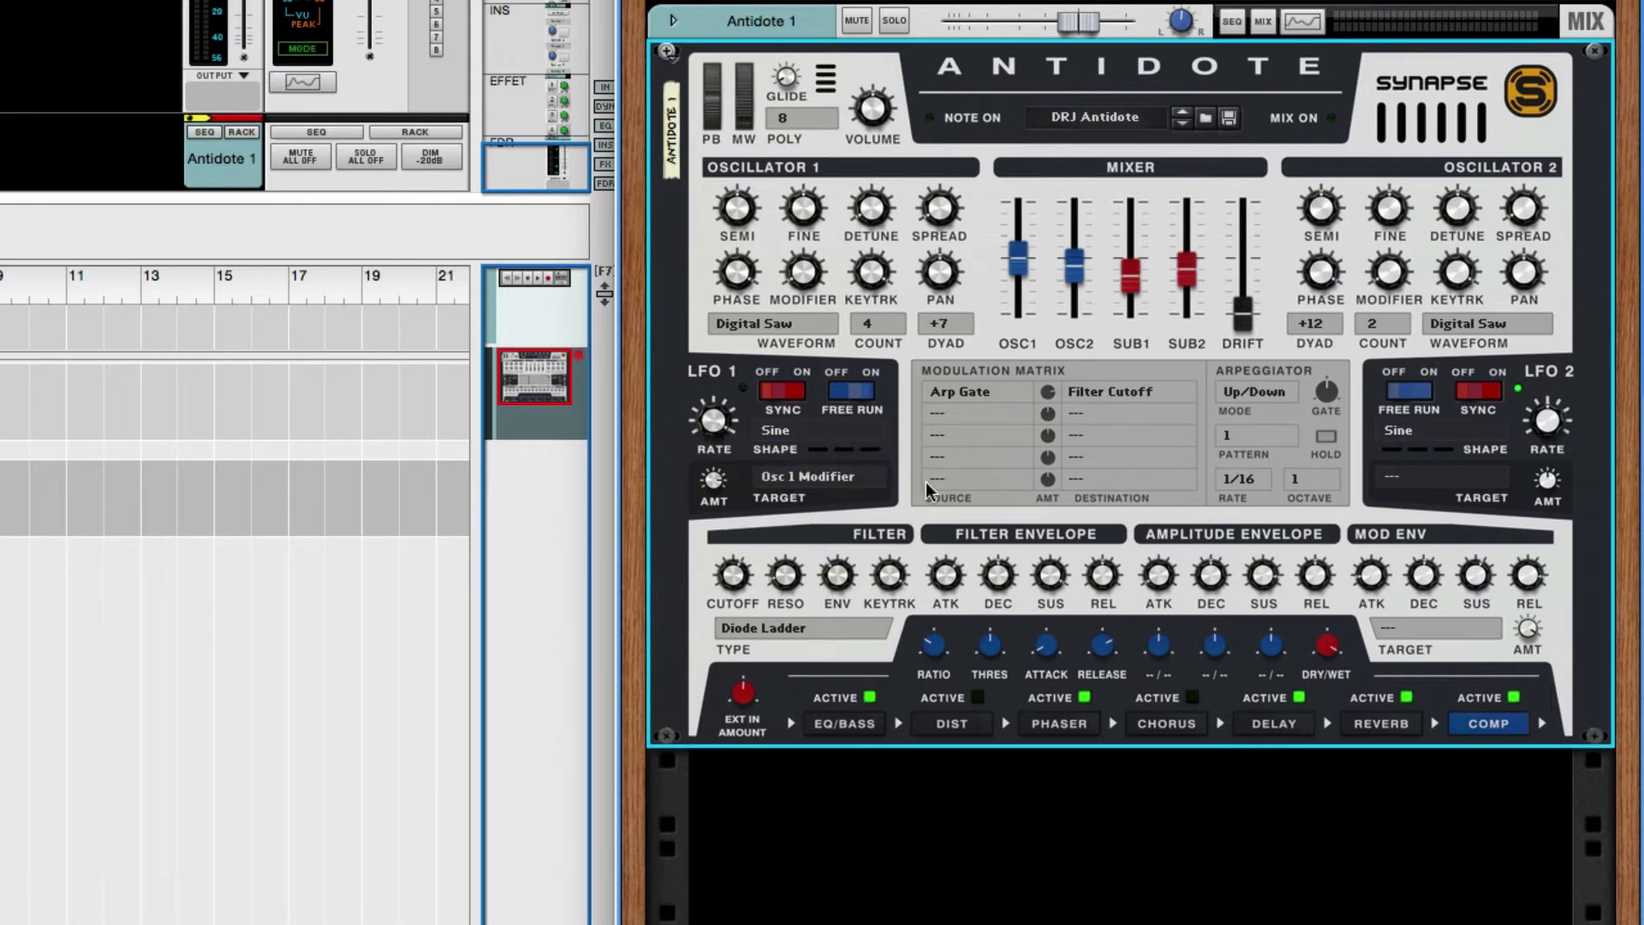
- Examine the waveform shapes and modulation targets available for LFO 1 without changing either setting
{"action": "left_click", "coordinate": [812, 478]}
{"action": "left_click", "coordinate": [749, 455]}
{"action": "left_click", "coordinate": [811, 429]}
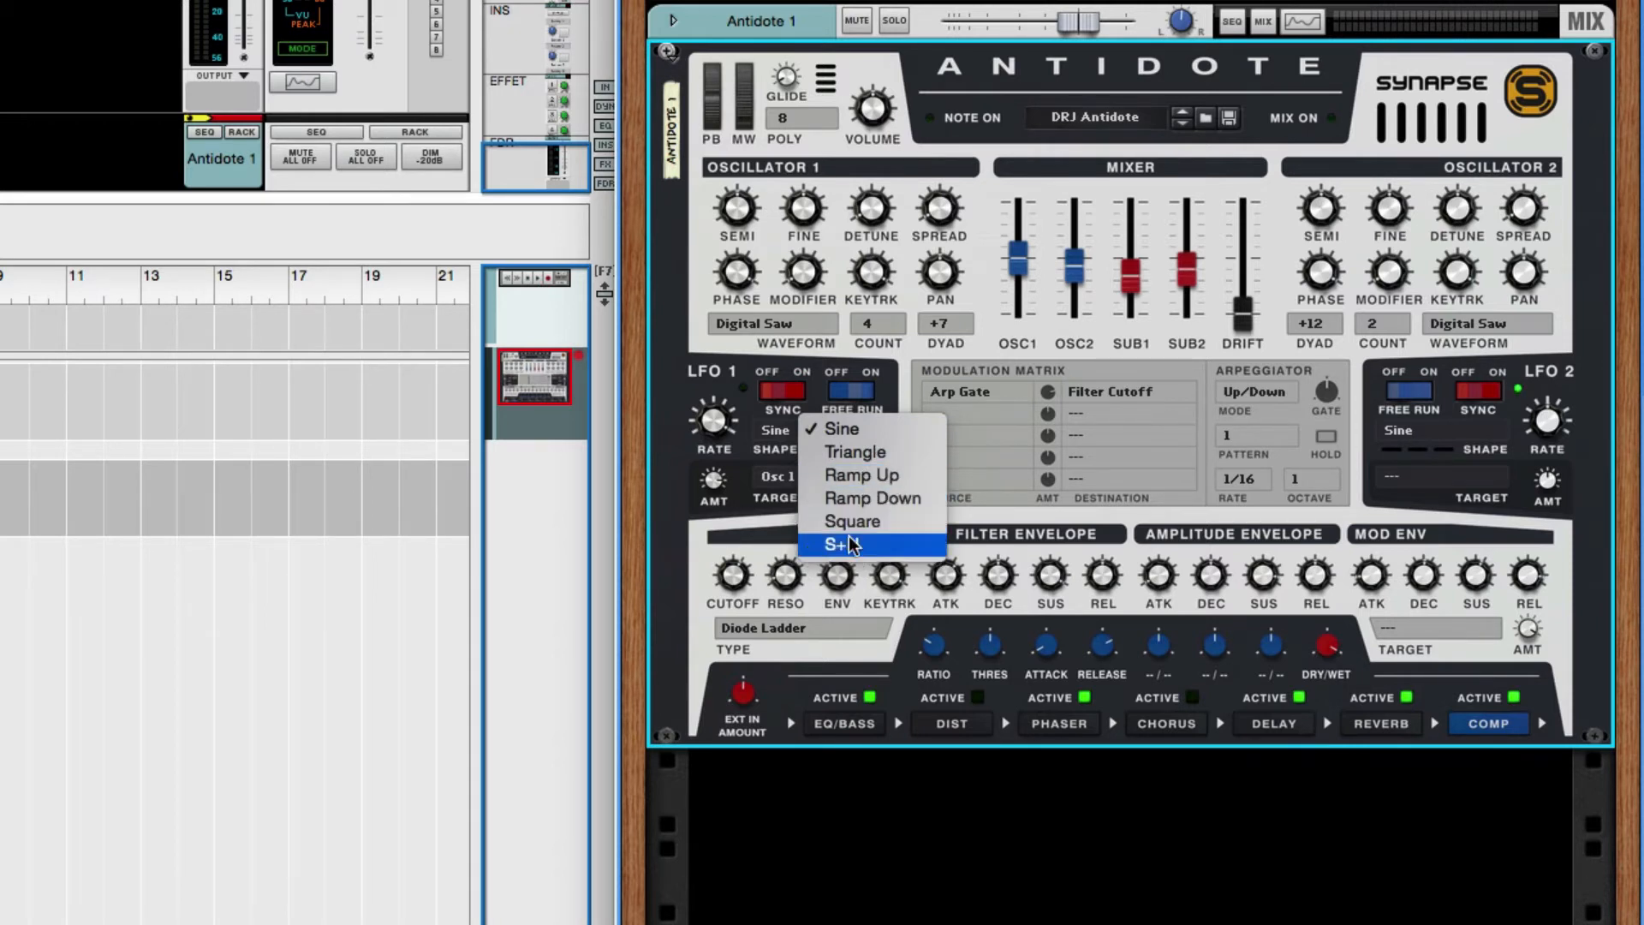
{"action": "left_click", "coordinate": [671, 458]}
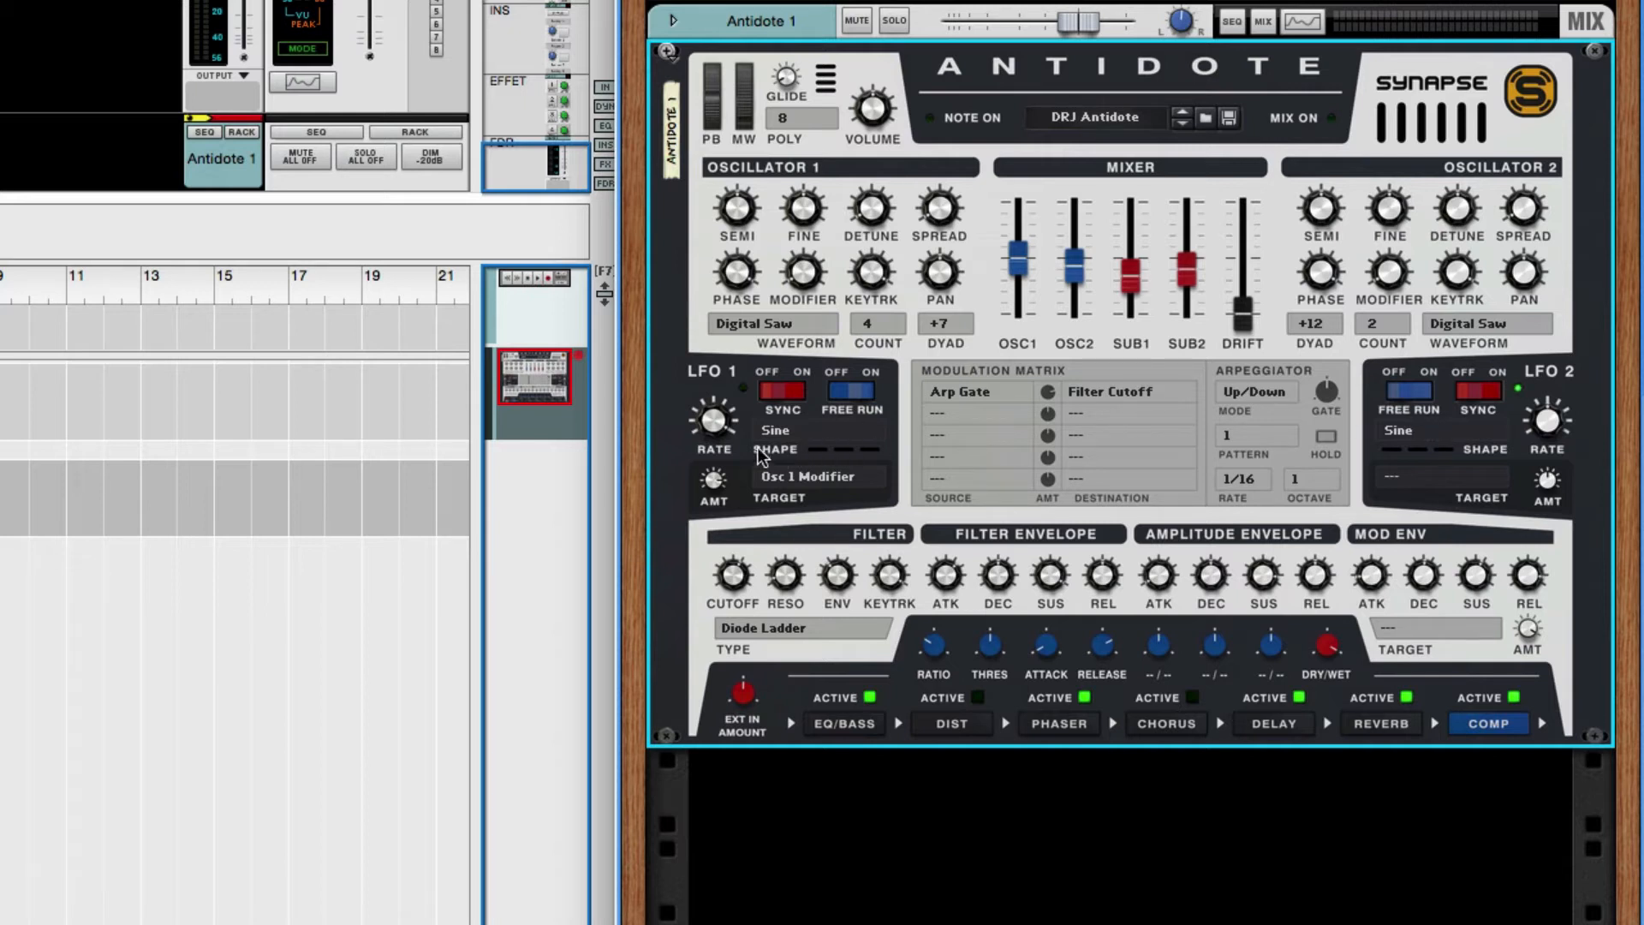
{"action": "left_click", "coordinate": [789, 434]}
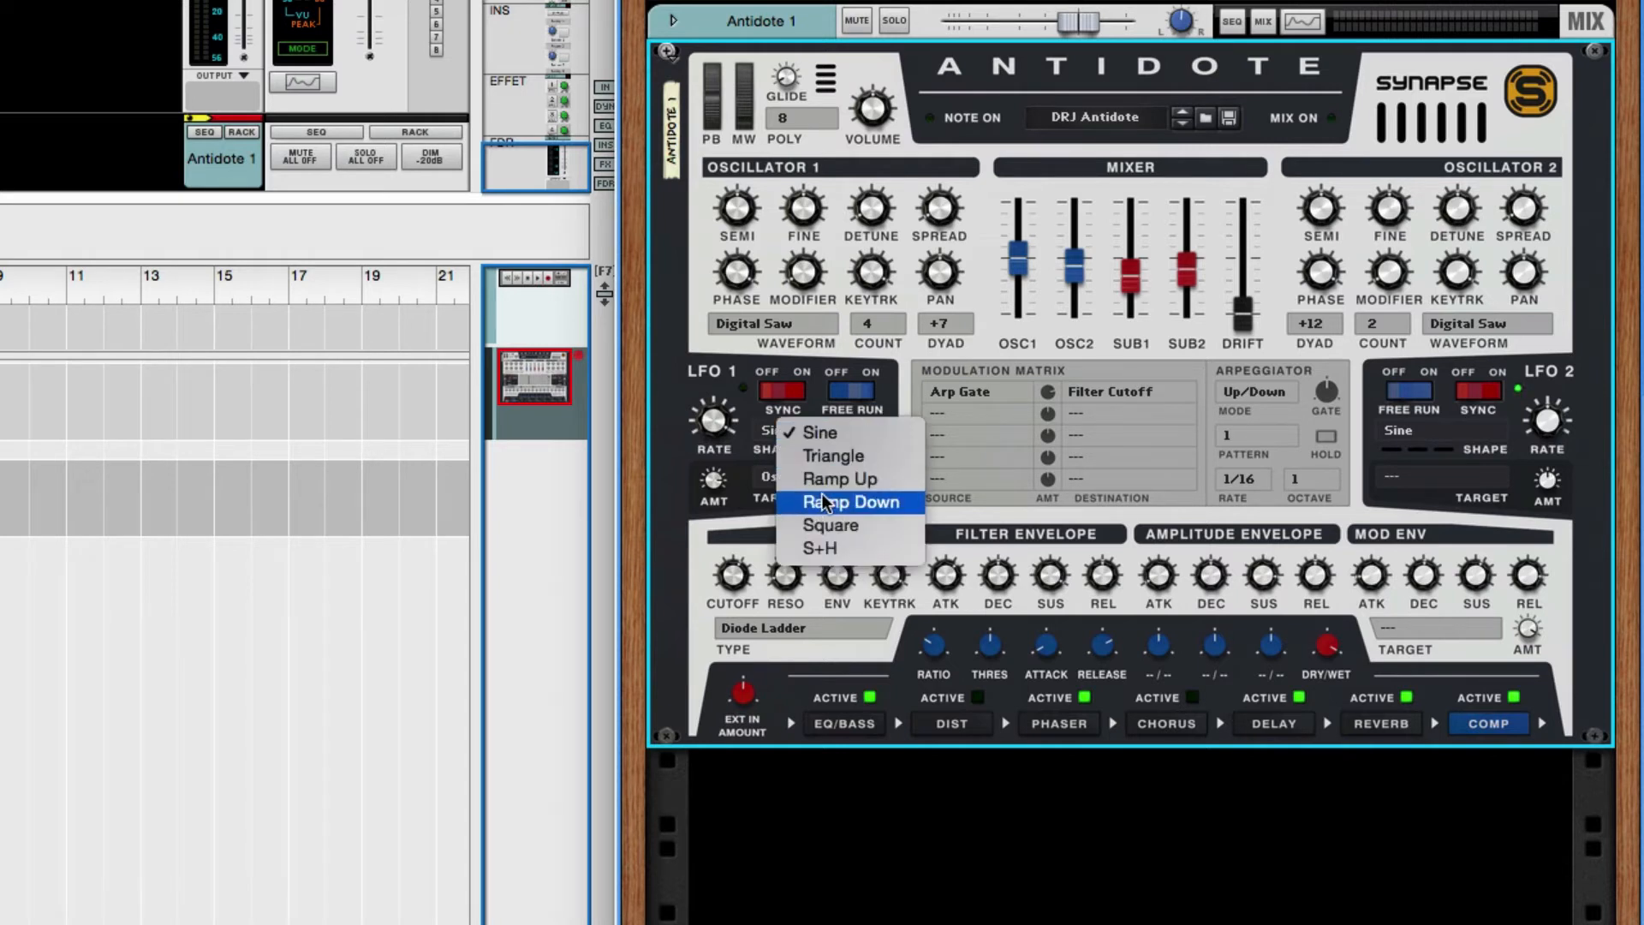
{"action": "left_click", "coordinate": [675, 483]}
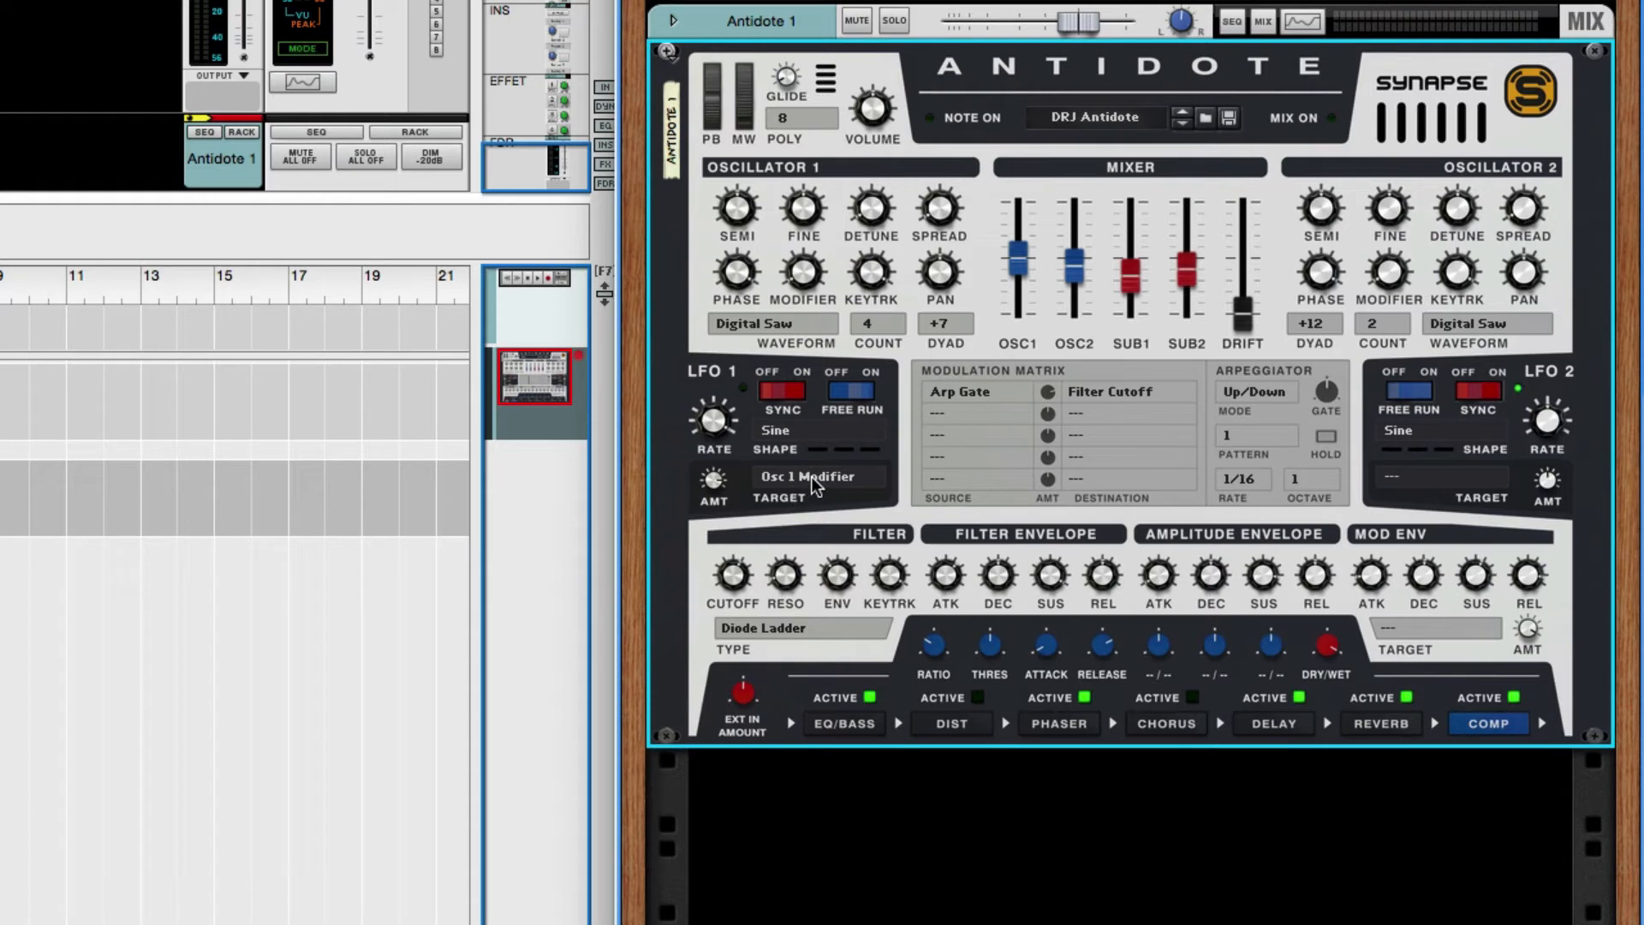
{"action": "left_click", "coordinate": [811, 476]}
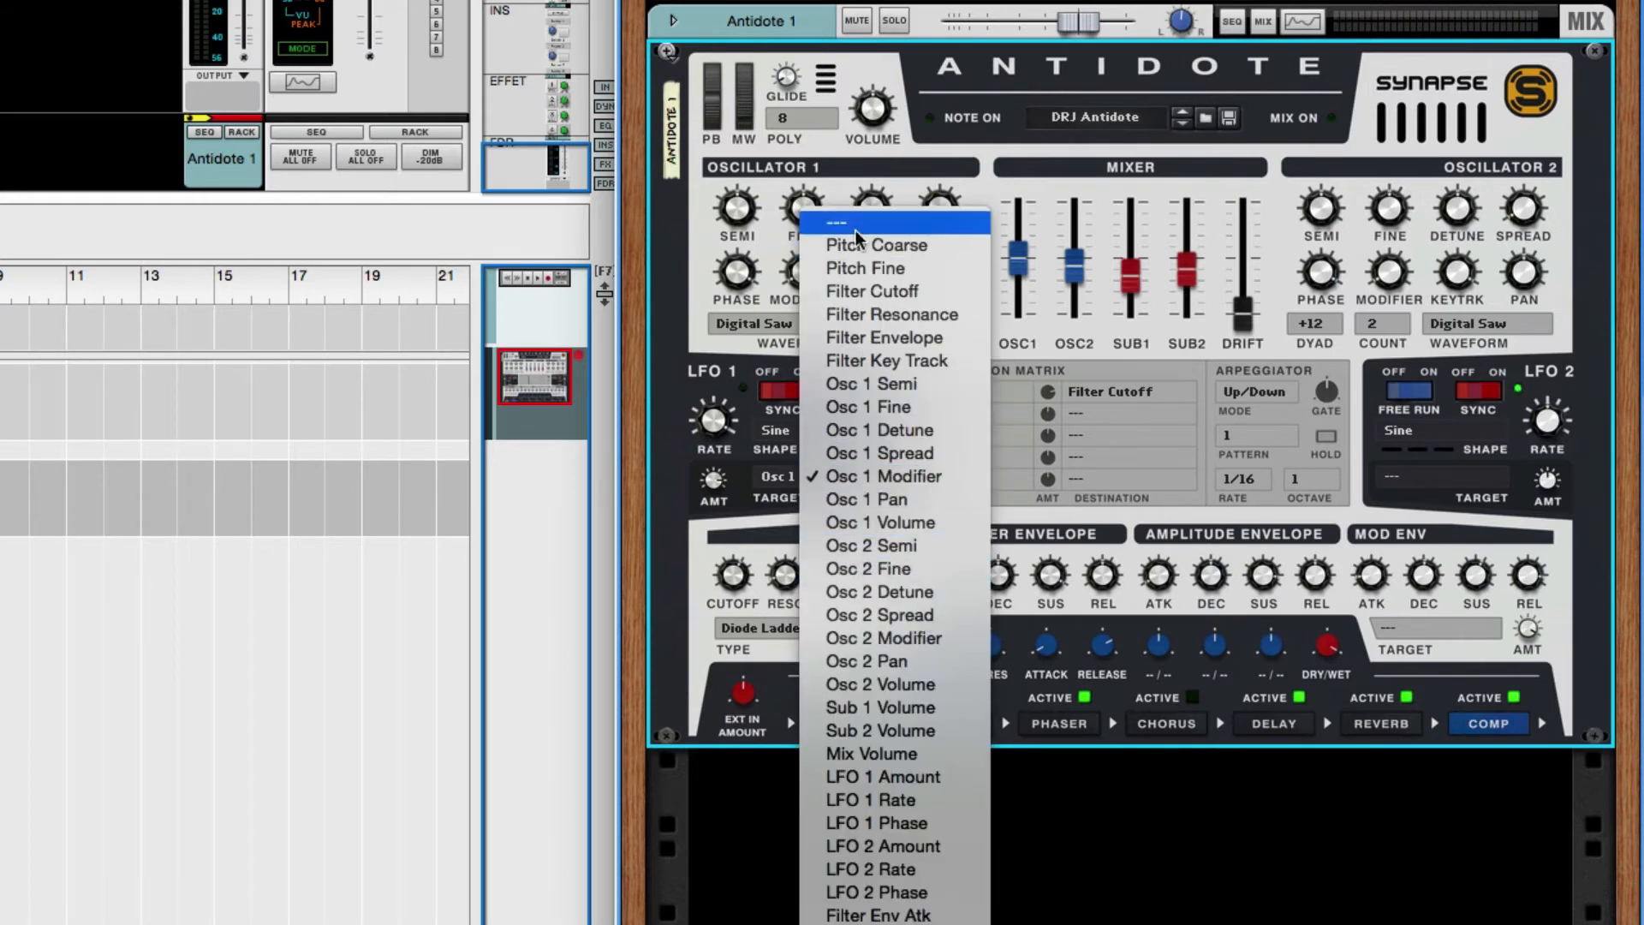
{"action": "left_click", "coordinate": [661, 521]}
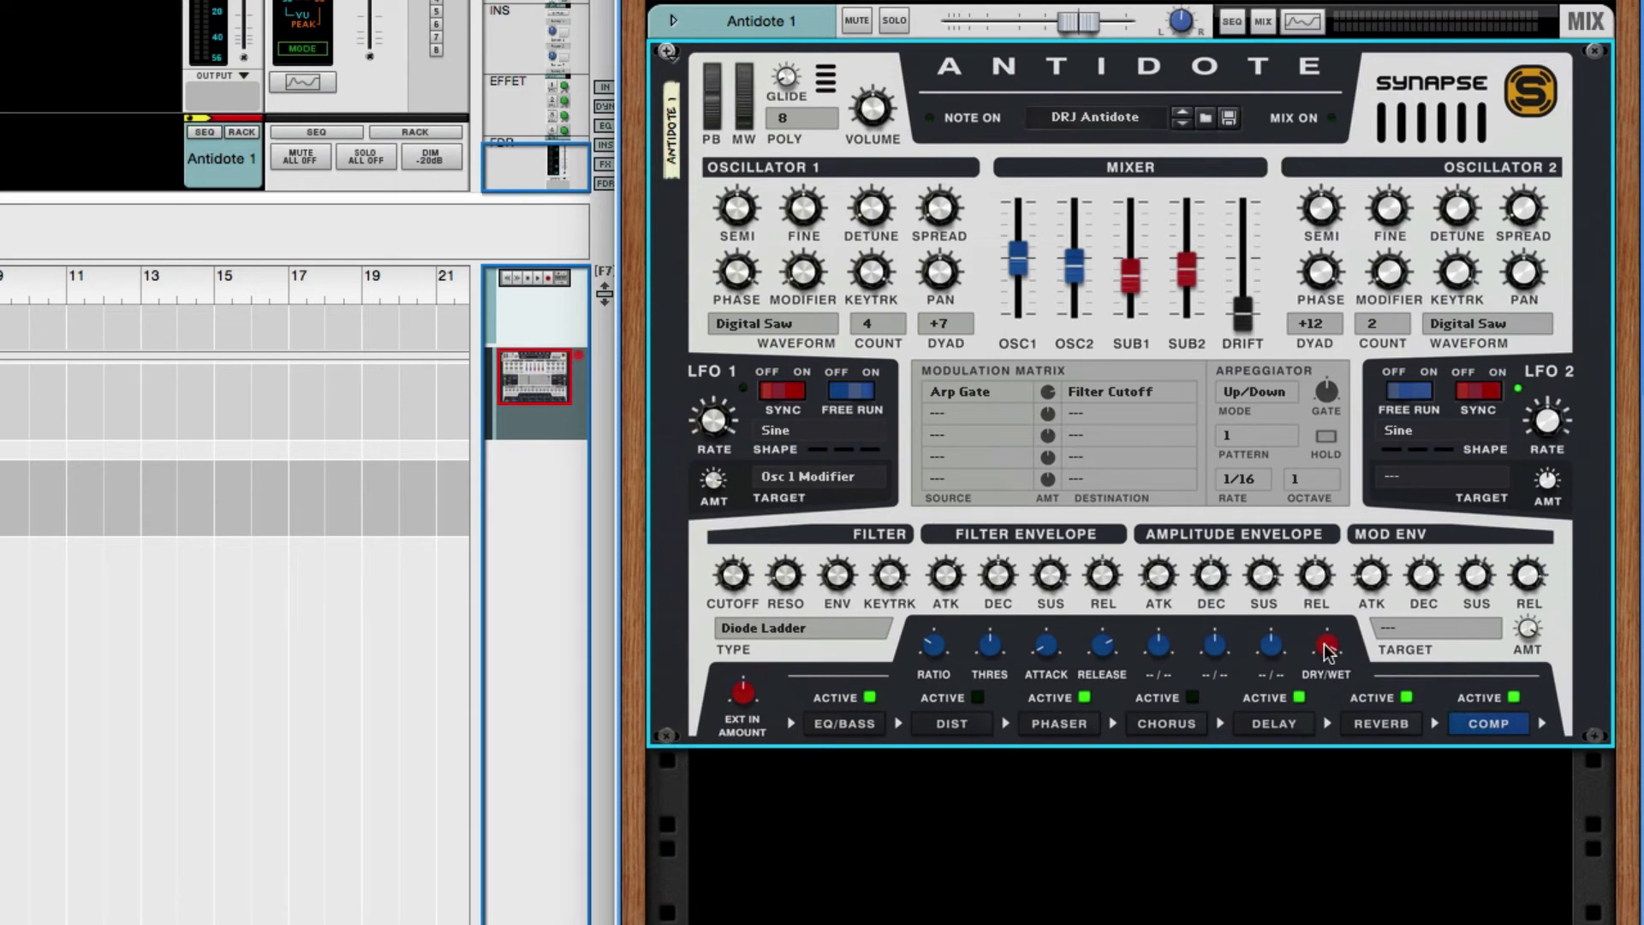
- Clear LFO 1's target and compare its rate with sync off and on, leaving sync on
{"action": "left_click", "coordinate": [831, 475]}
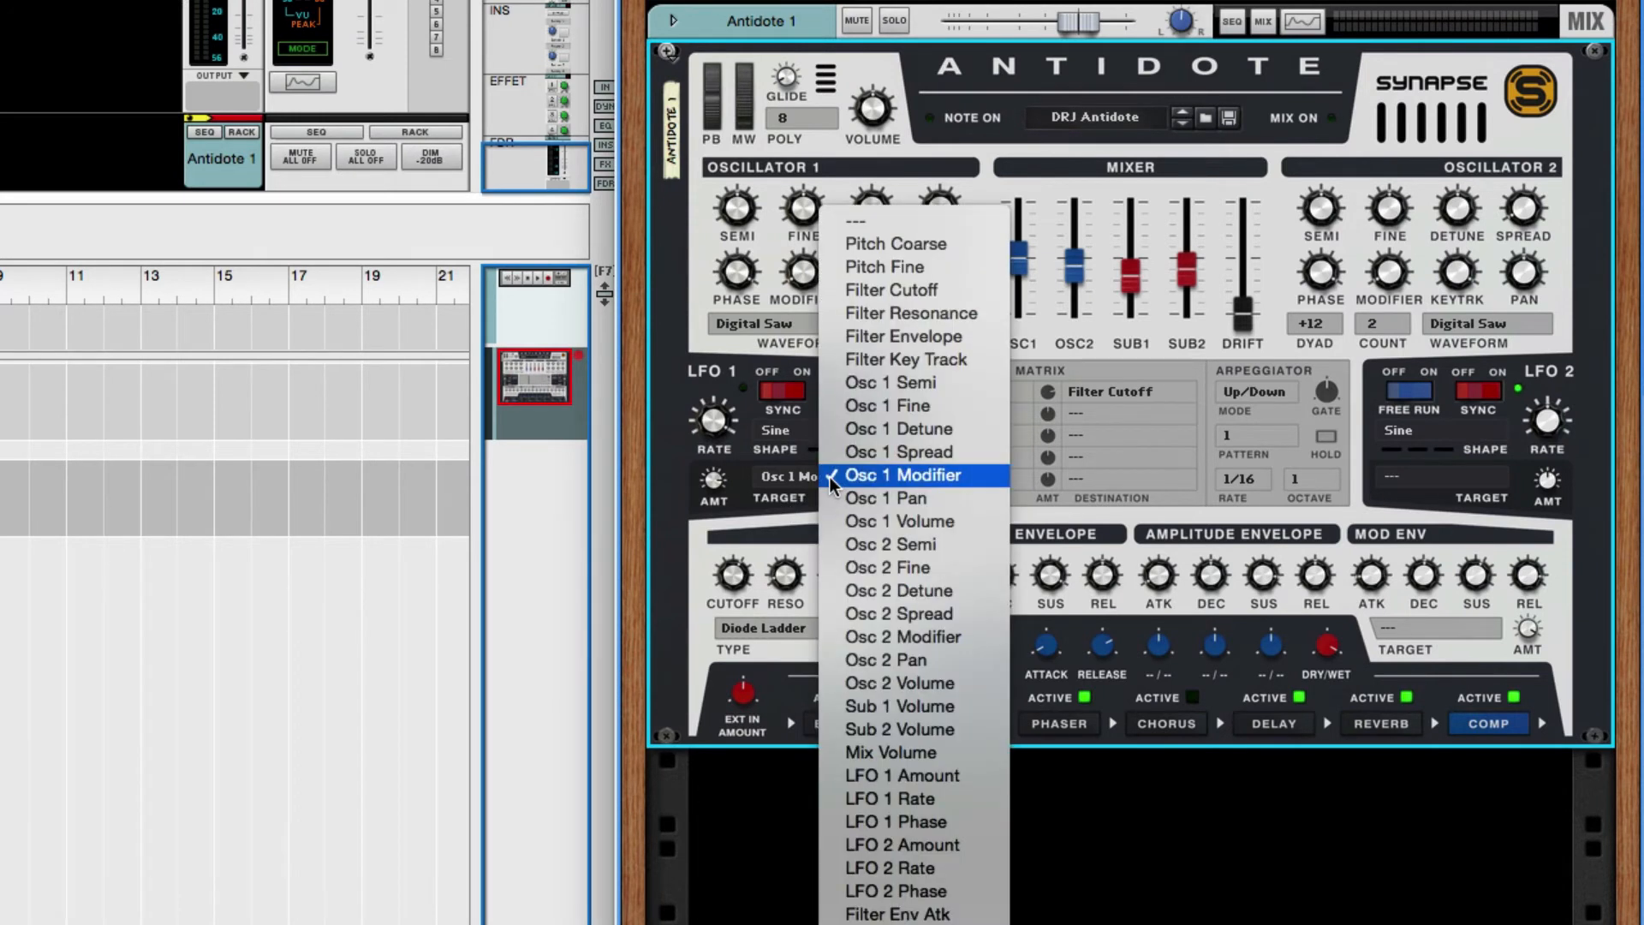
{"action": "left_click", "coordinate": [894, 222]}
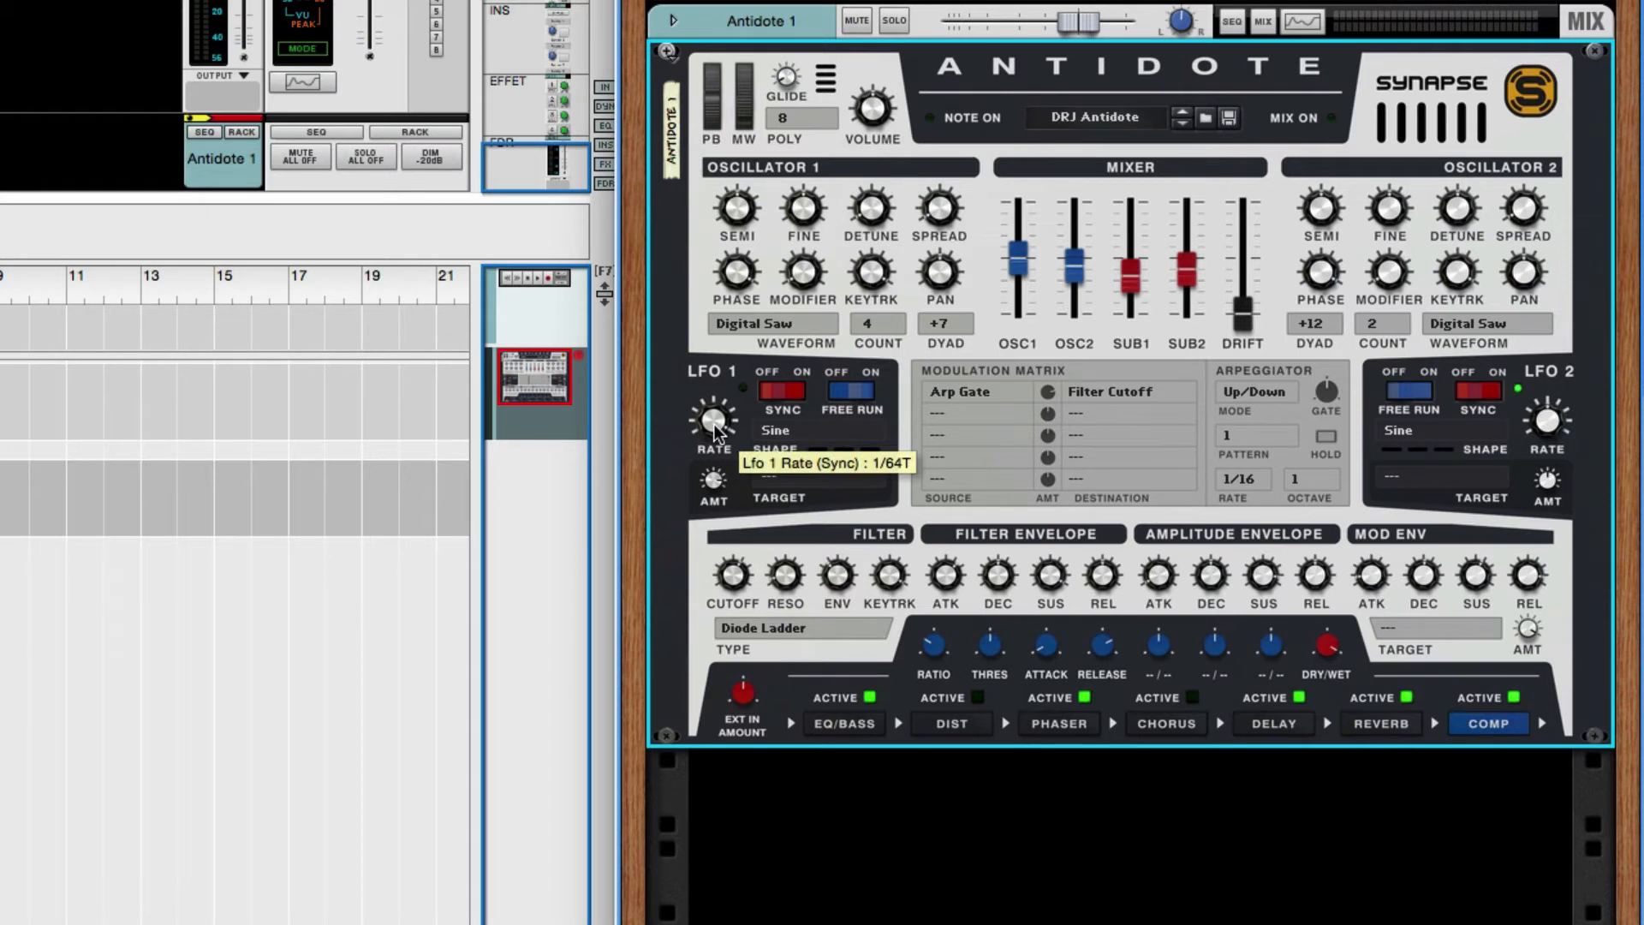
{"action": "left_click", "coordinate": [774, 395]}
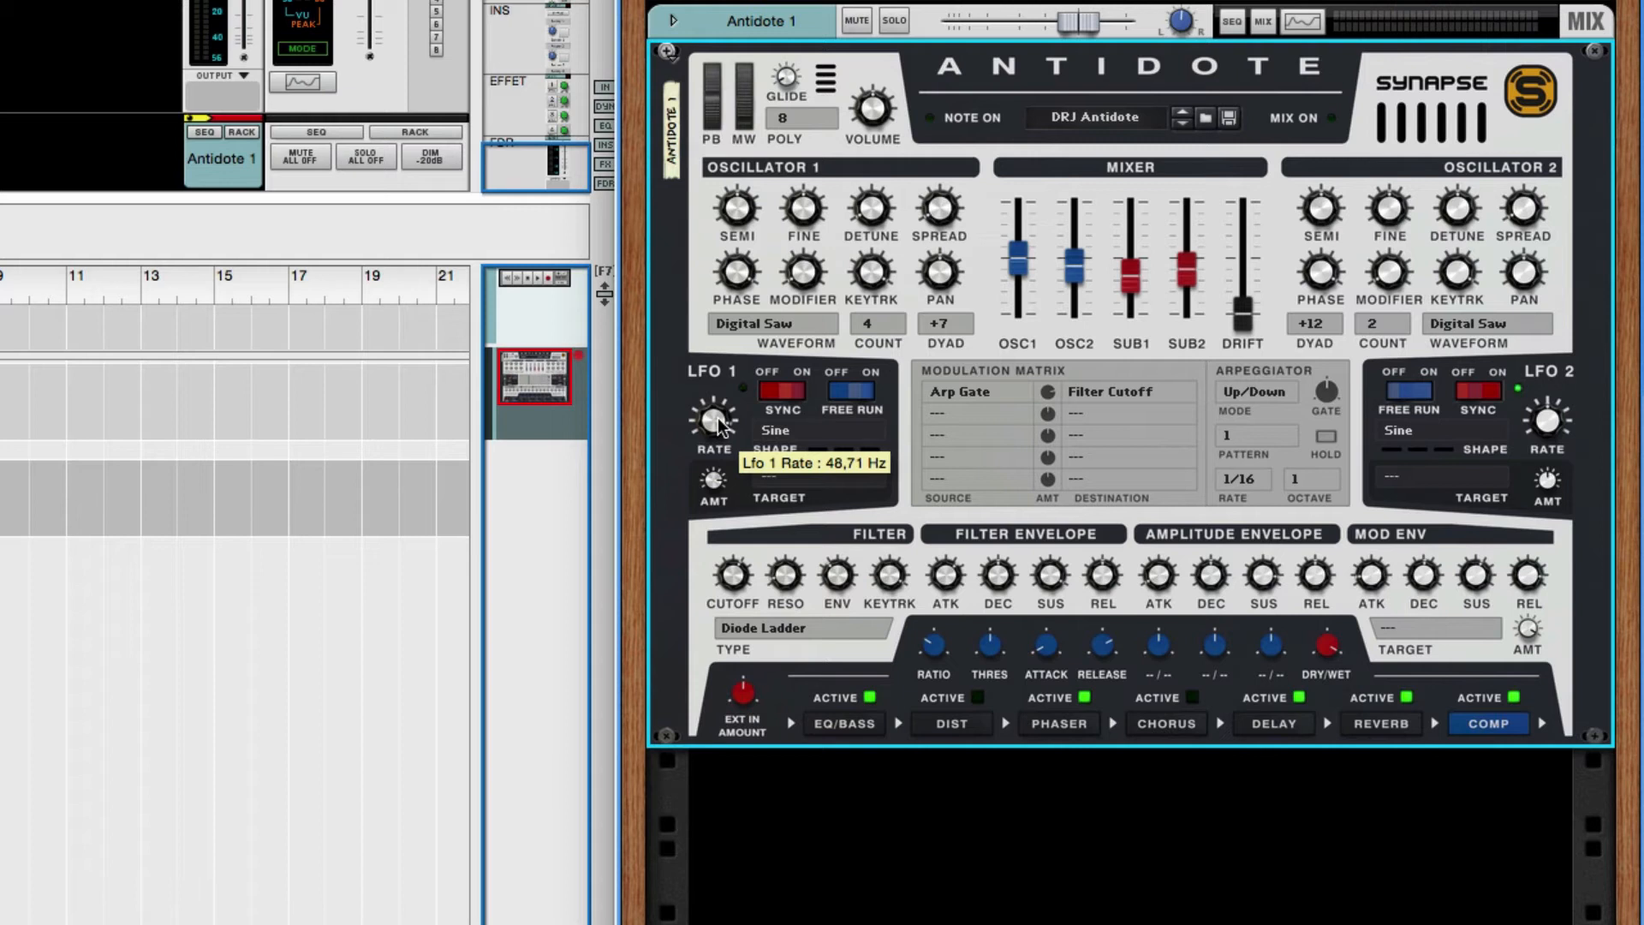
{"action": "mouse_move", "coordinate": [718, 423]}
{"action": "left_mouse_down"}
{"action": "mouse_move", "coordinate": [721, 443]}
{"action": "mouse_move", "coordinate": [719, 422]}
{"action": "left_mouse_up"}
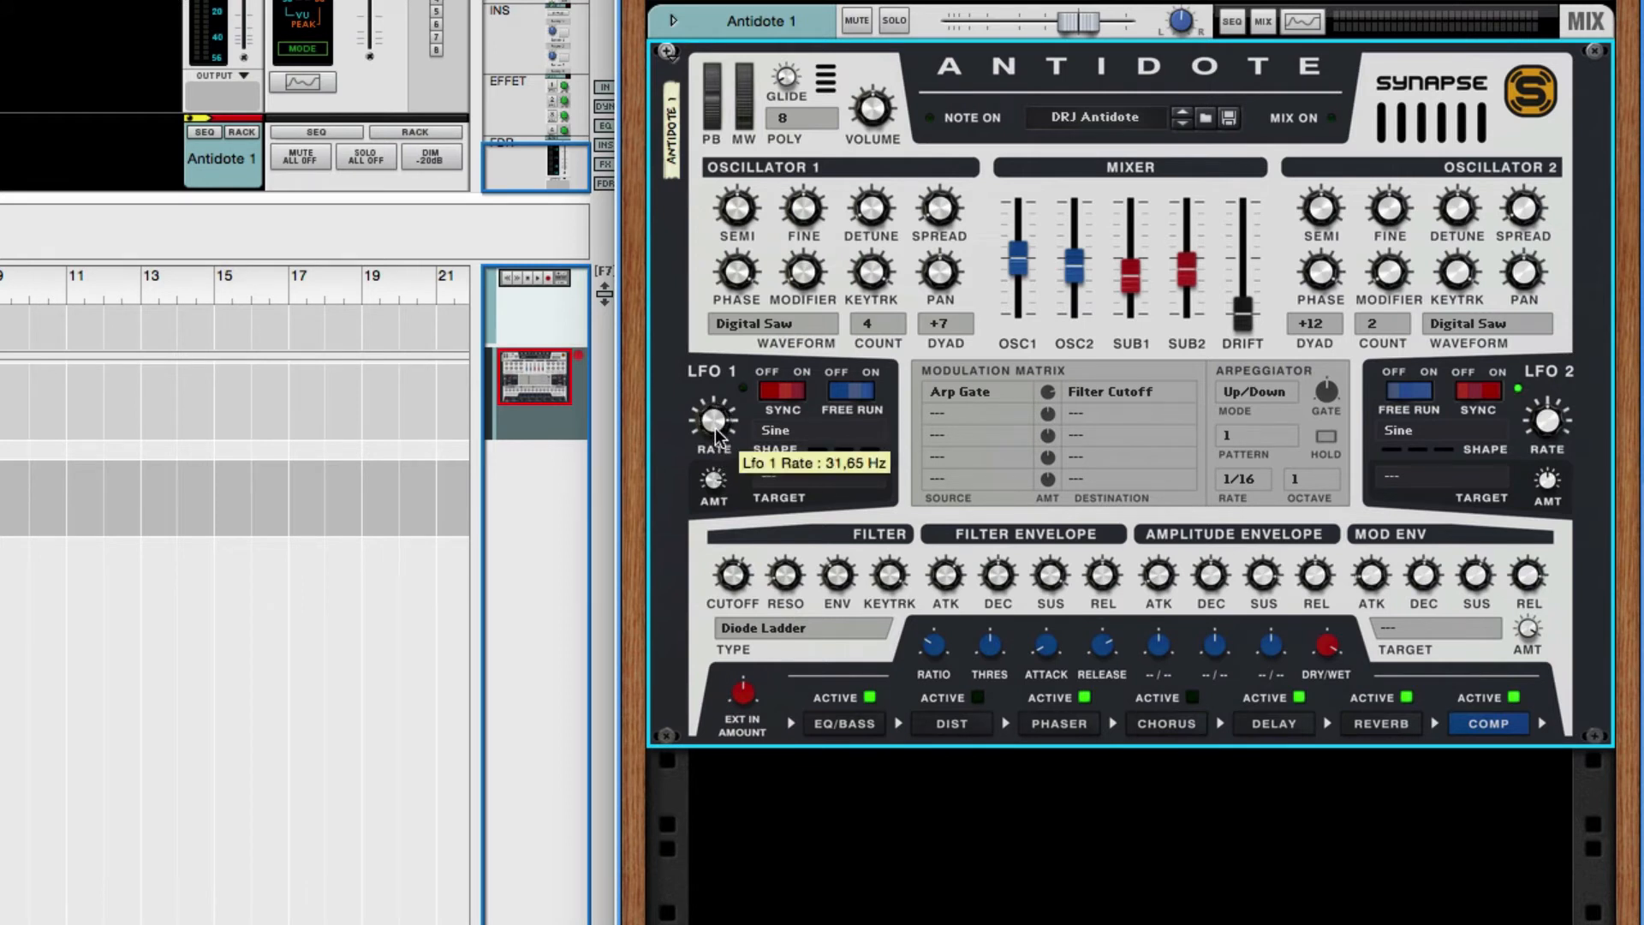
{"action": "left_click", "coordinate": [792, 397]}
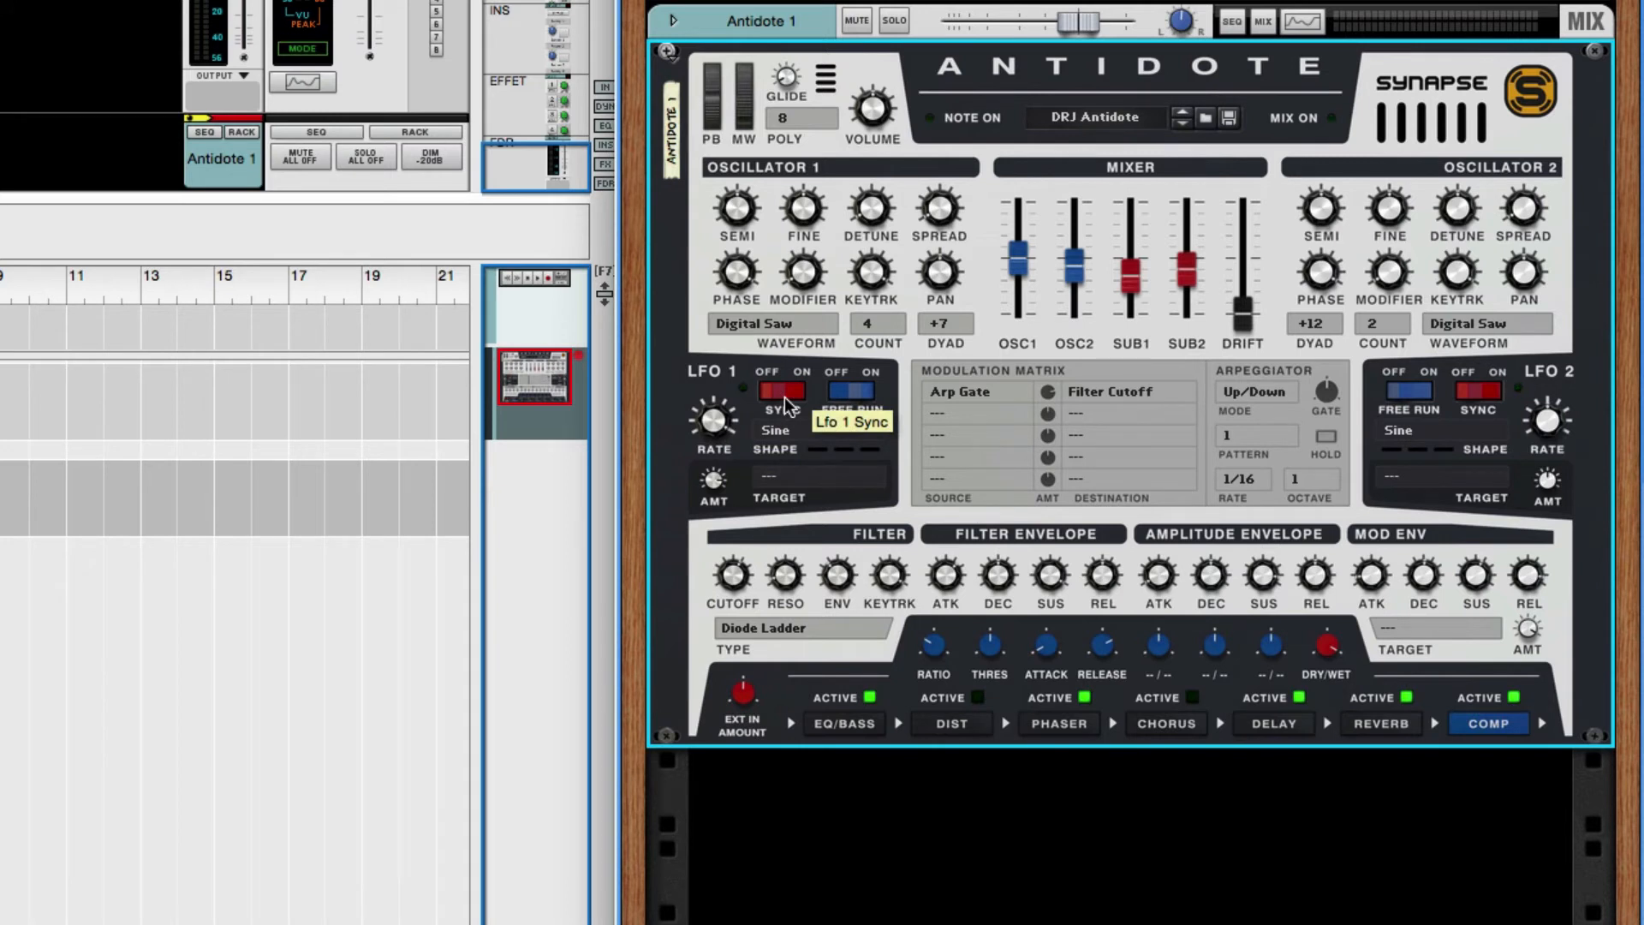
- Set LFO 1 to the S+H shape with Osc 1 Detune as target and vary its synced rate
{"action": "mouse_move", "coordinate": [714, 420]}
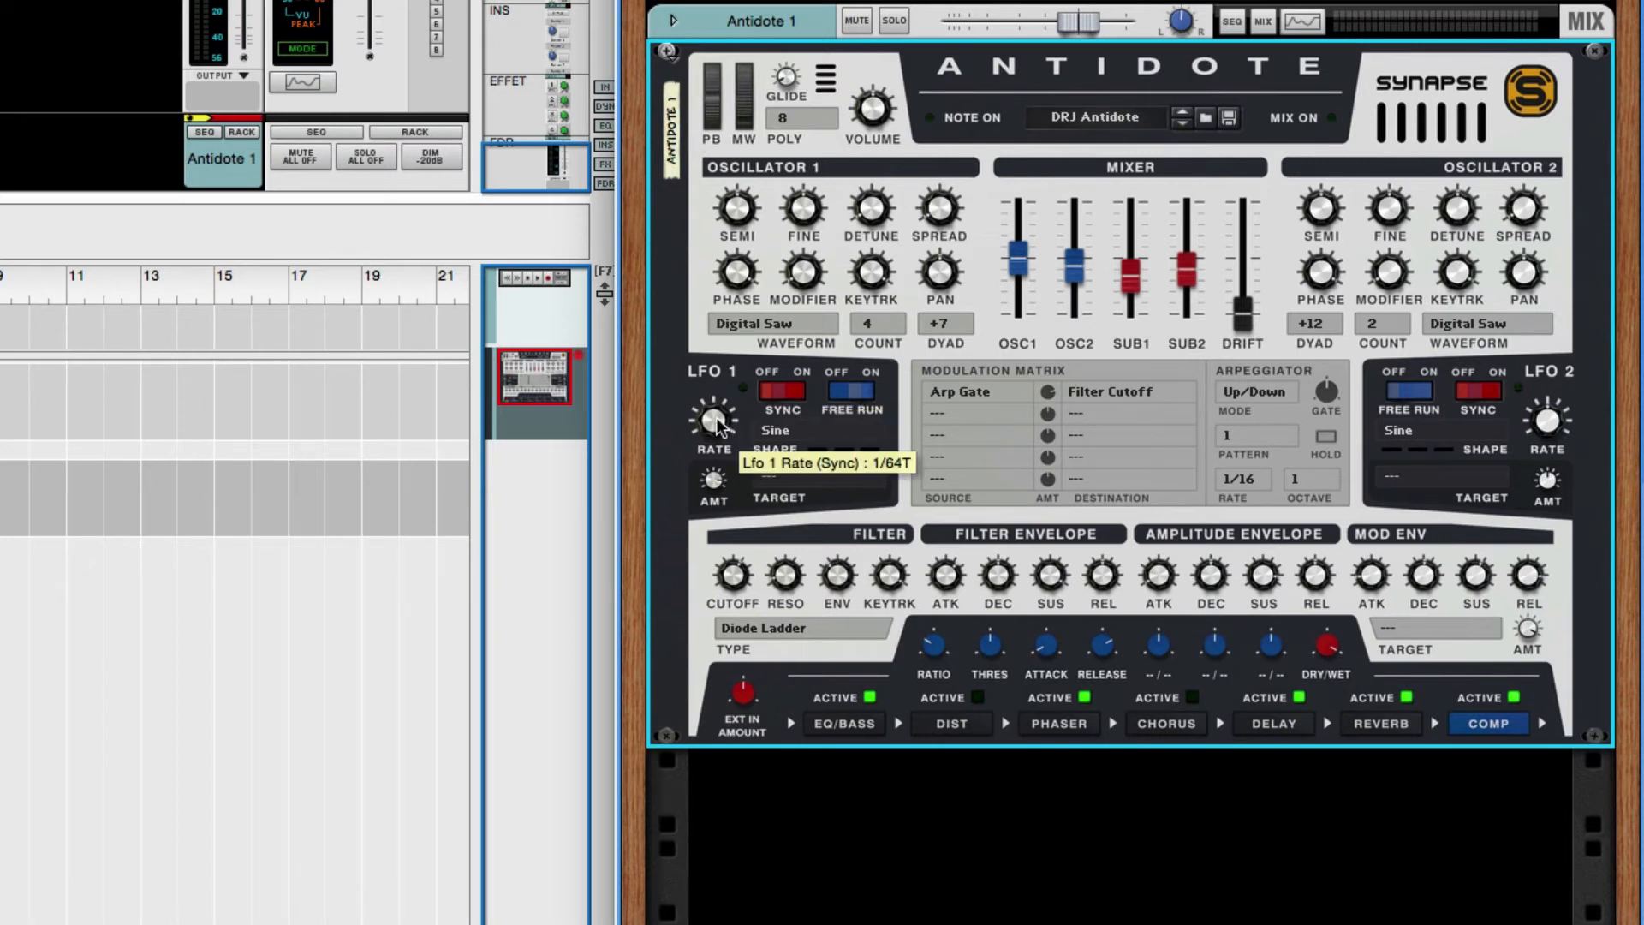
{"action": "mouse_move", "coordinate": [713, 423]}
{"action": "left_mouse_down"}
{"action": "mouse_move", "coordinate": [712, 491]}
{"action": "mouse_move", "coordinate": [719, 450]}
{"action": "left_mouse_up"}
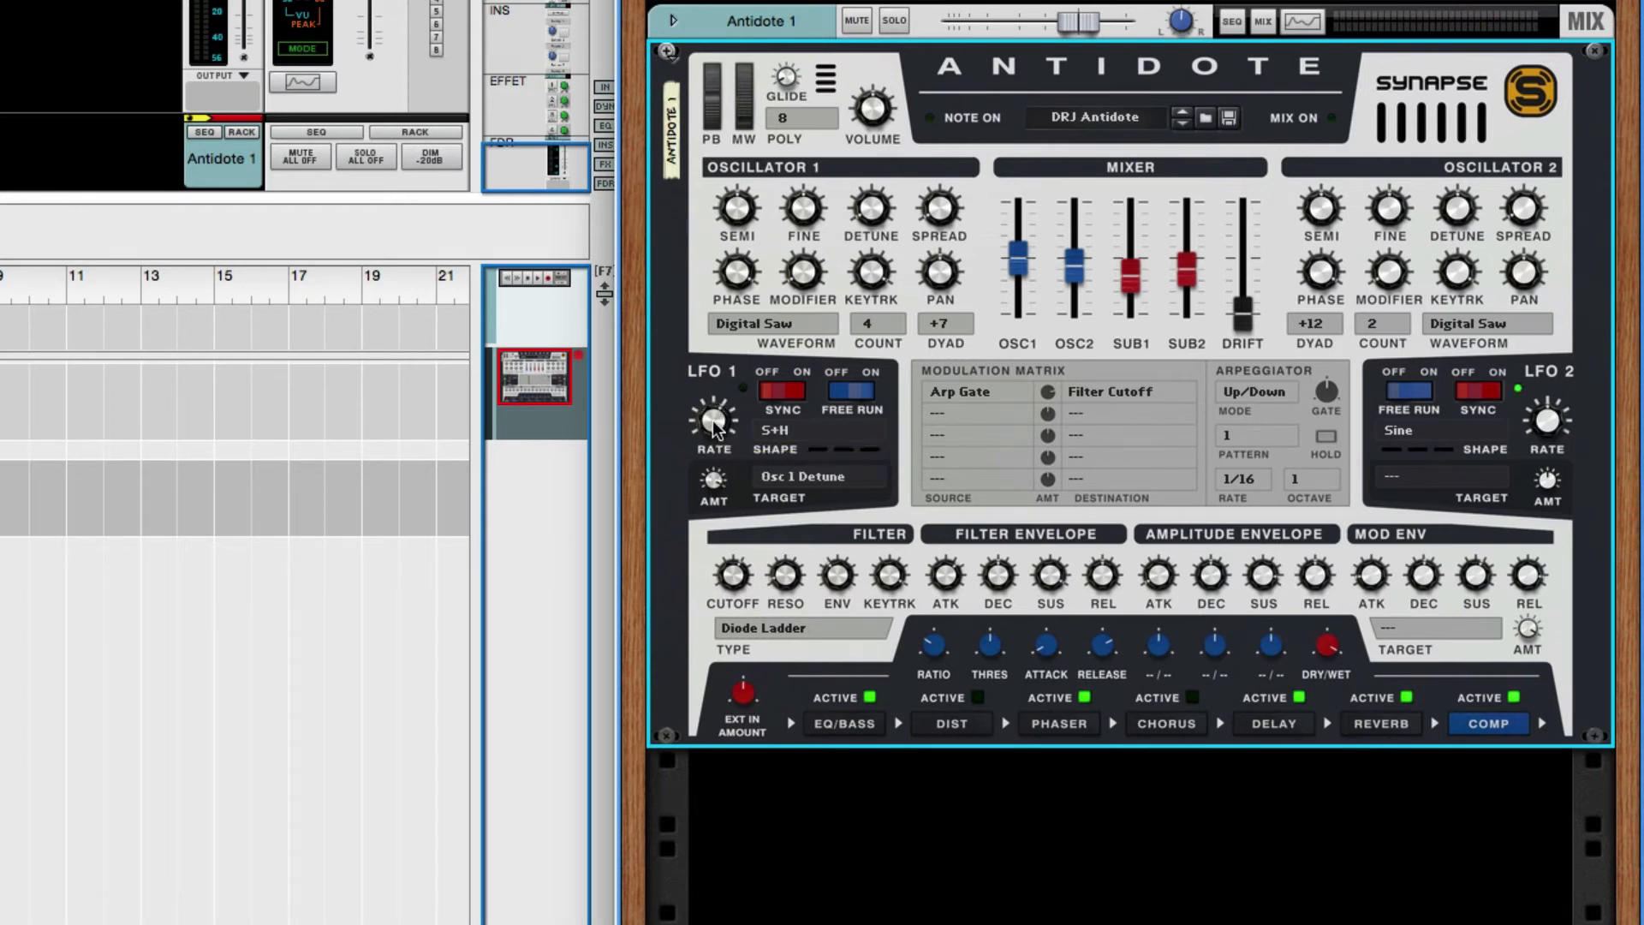
{"action": "mouse_move", "coordinate": [712, 421]}
{"action": "left_mouse_down"}
{"action": "mouse_move", "coordinate": [712, 442]}
{"action": "mouse_move", "coordinate": [716, 413]}
{"action": "left_mouse_up"}
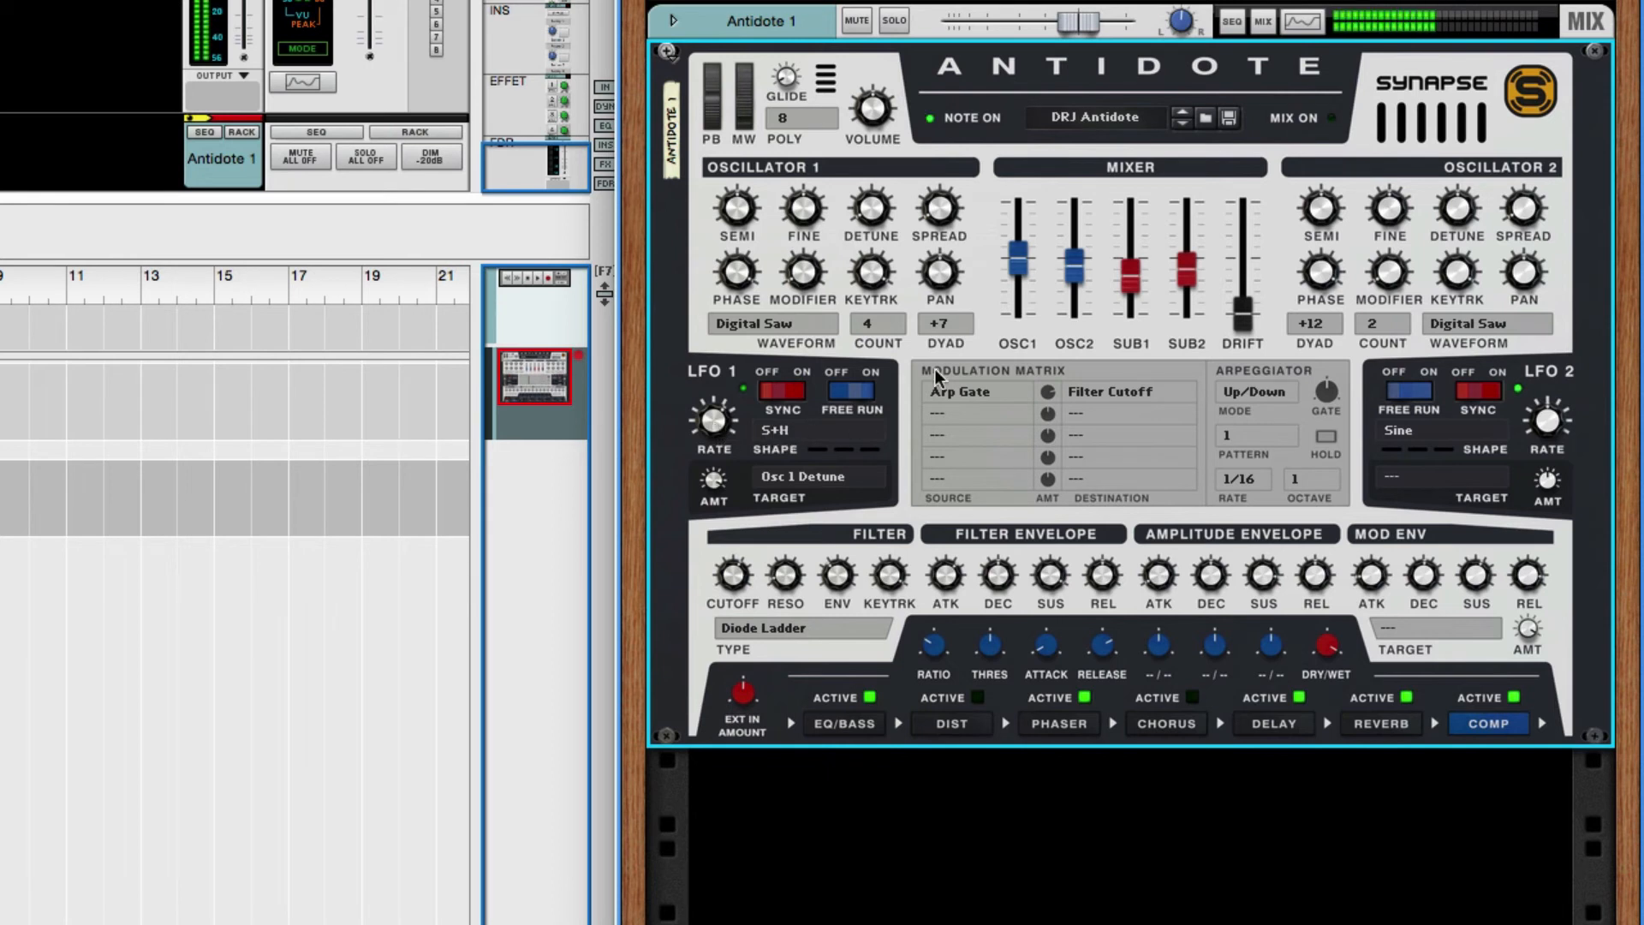
- Lower the OSC2 level slightly in the mixer and set LFO 1's shape to Sine
{"action": "left_click_drag", "start_coordinate": [1070, 269], "coordinate": [1076, 319]}
{"action": "left_click_drag", "start_coordinate": [1132, 273], "coordinate": [1073, 280]}
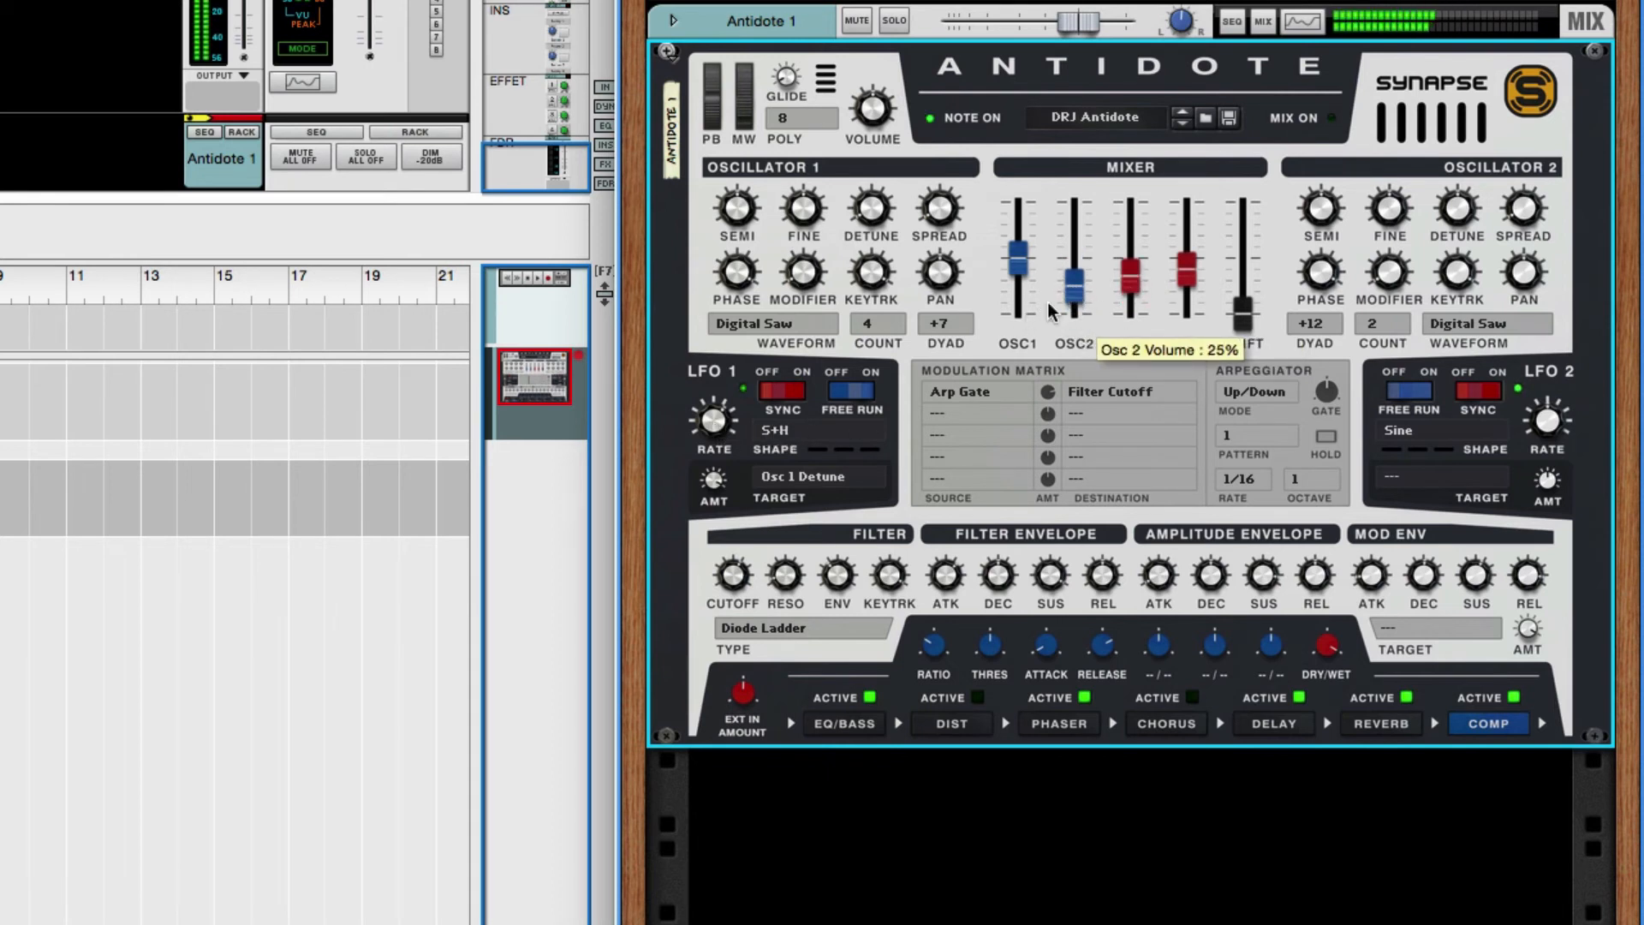
{"action": "left_click", "coordinate": [799, 424]}
{"action": "left_click", "coordinate": [872, 312]}
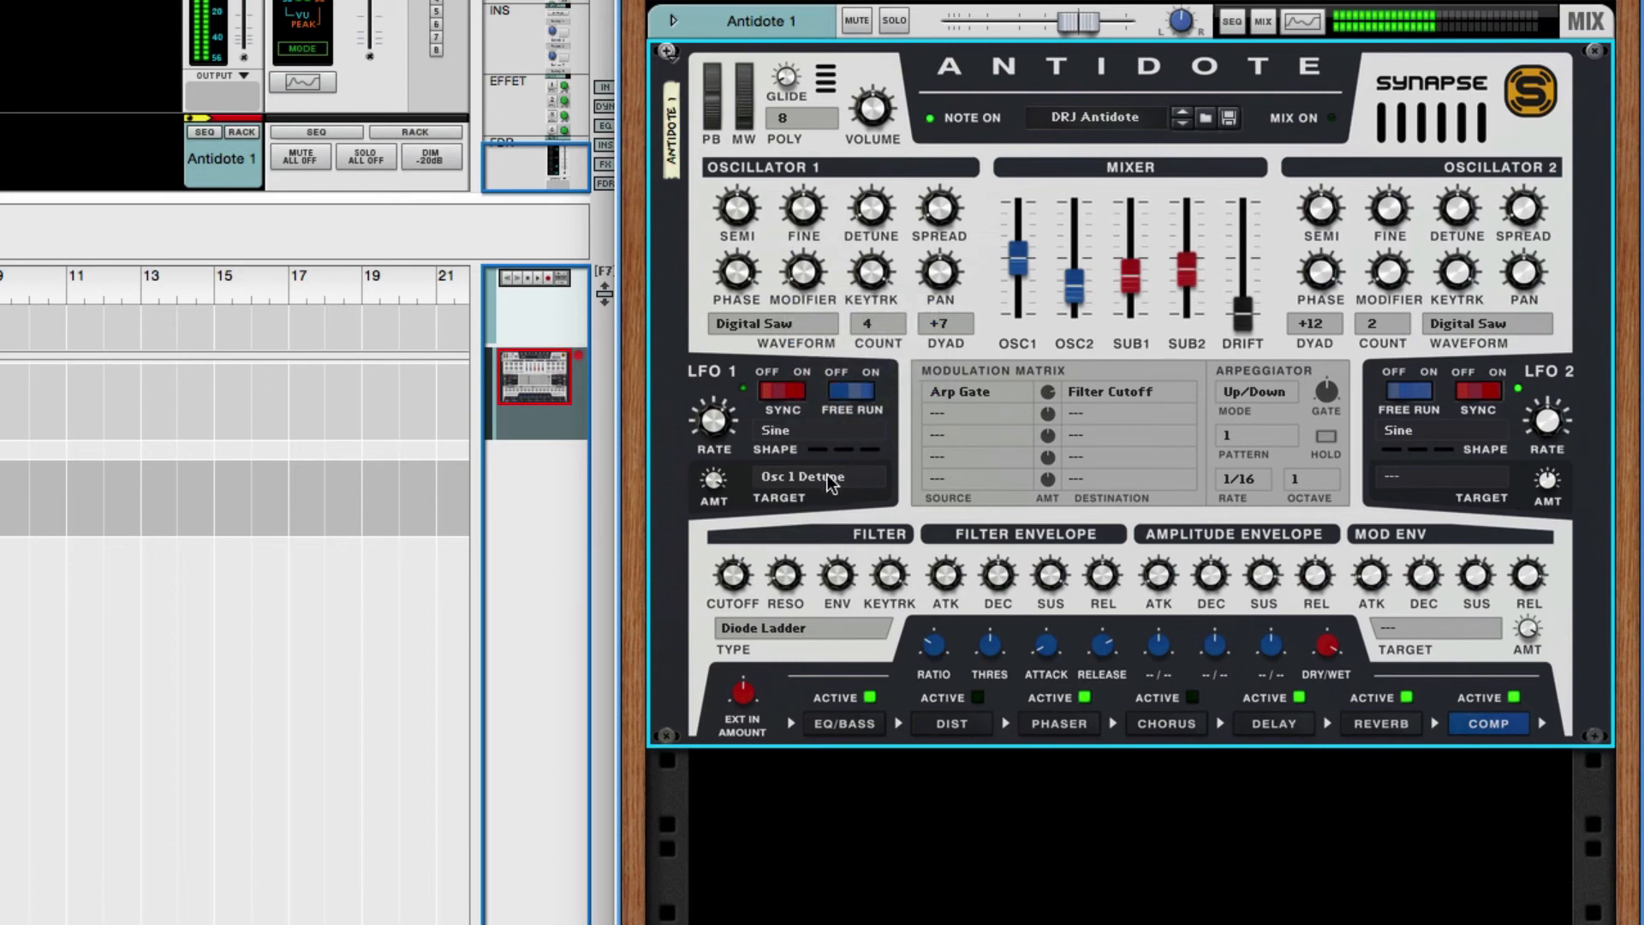
- Set LFO 1's target to Osc 1 Modifier and vary its synced rate
{"action": "left_click", "coordinate": [828, 477]}
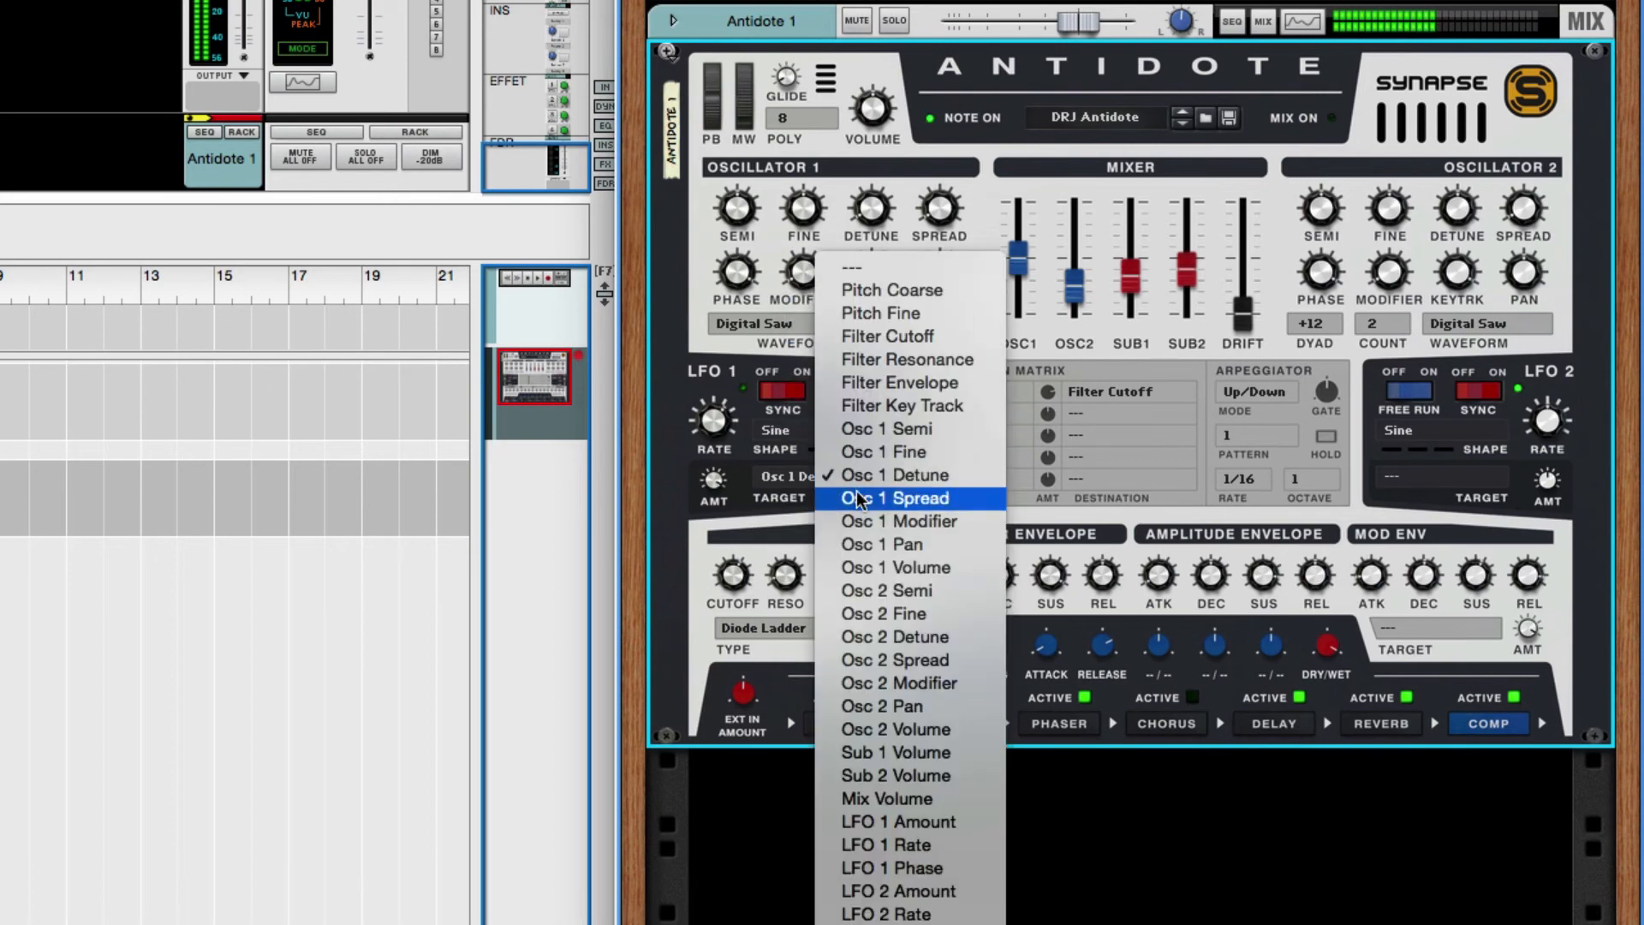
{"action": "left_click", "coordinate": [858, 520]}
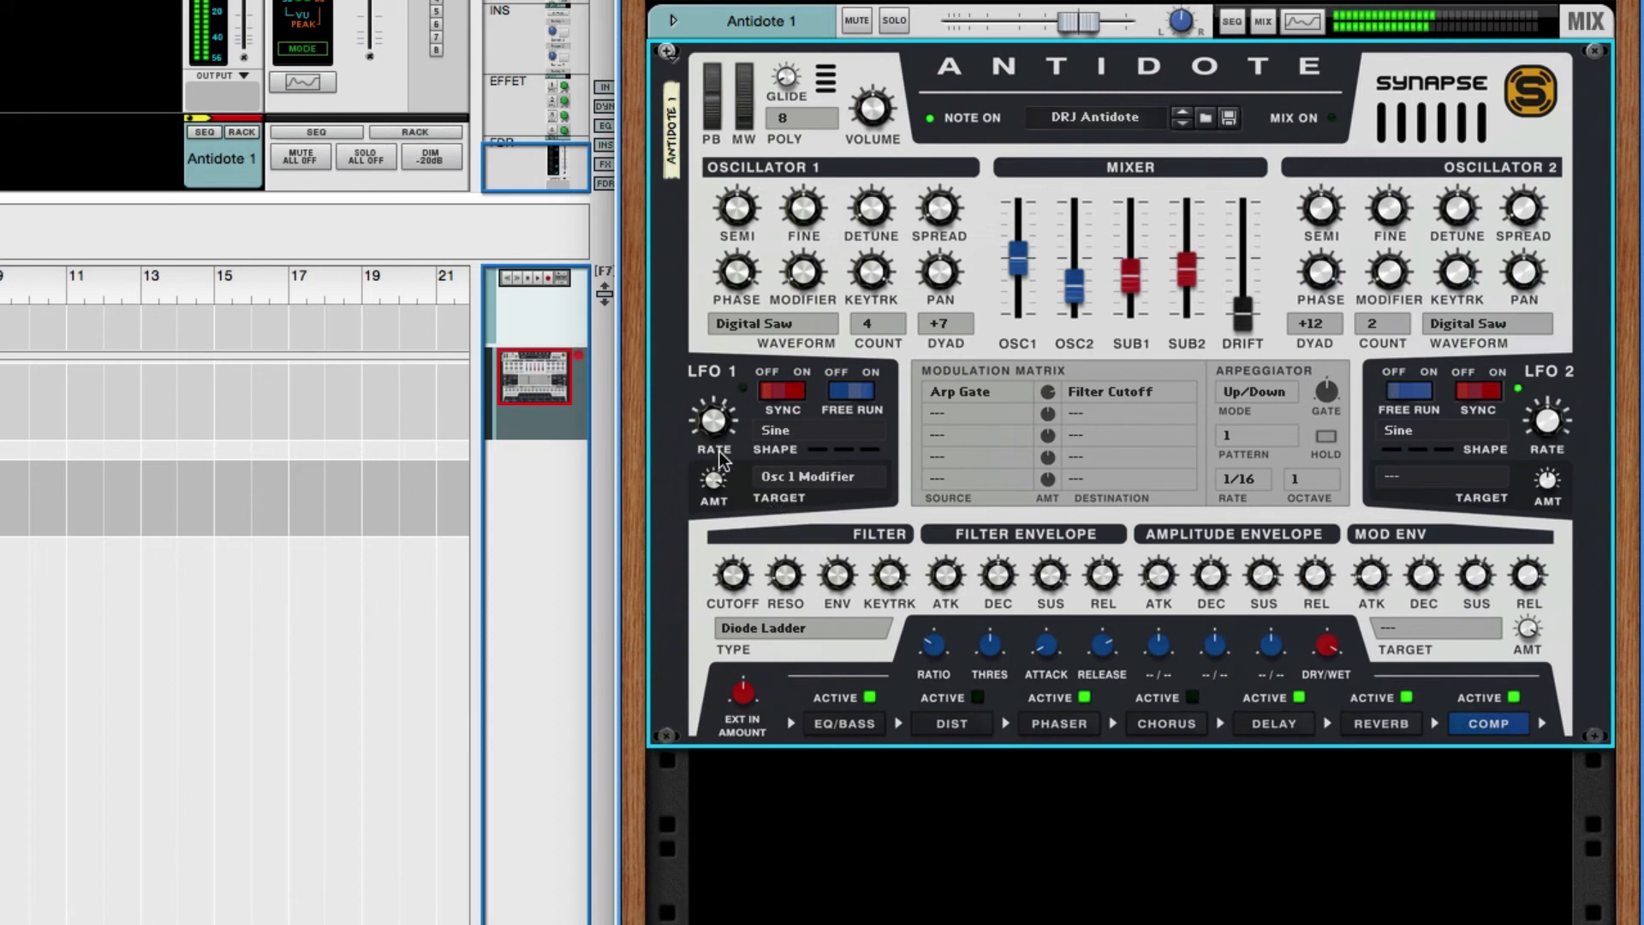
{"action": "left_click_drag", "start_coordinate": [716, 420], "coordinate": [724, 465]}
- Set LFO 1's target to Osc 1 Pan and its synced rate to 1/64T
{"action": "left_click", "coordinate": [818, 475]}
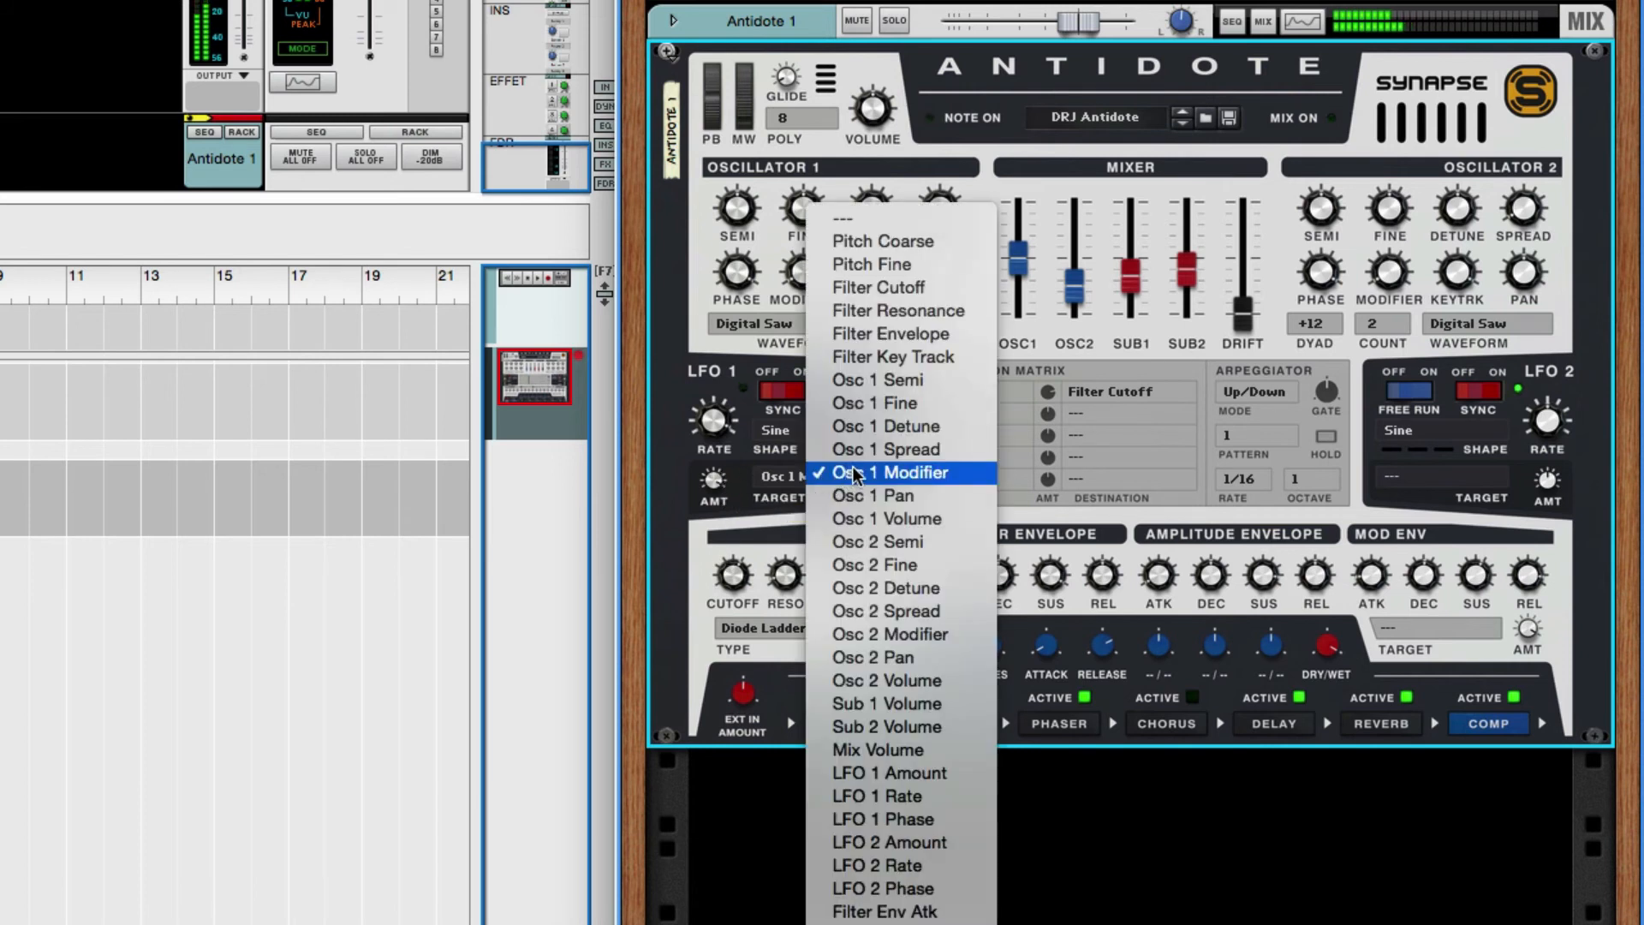
{"action": "left_click", "coordinate": [888, 498]}
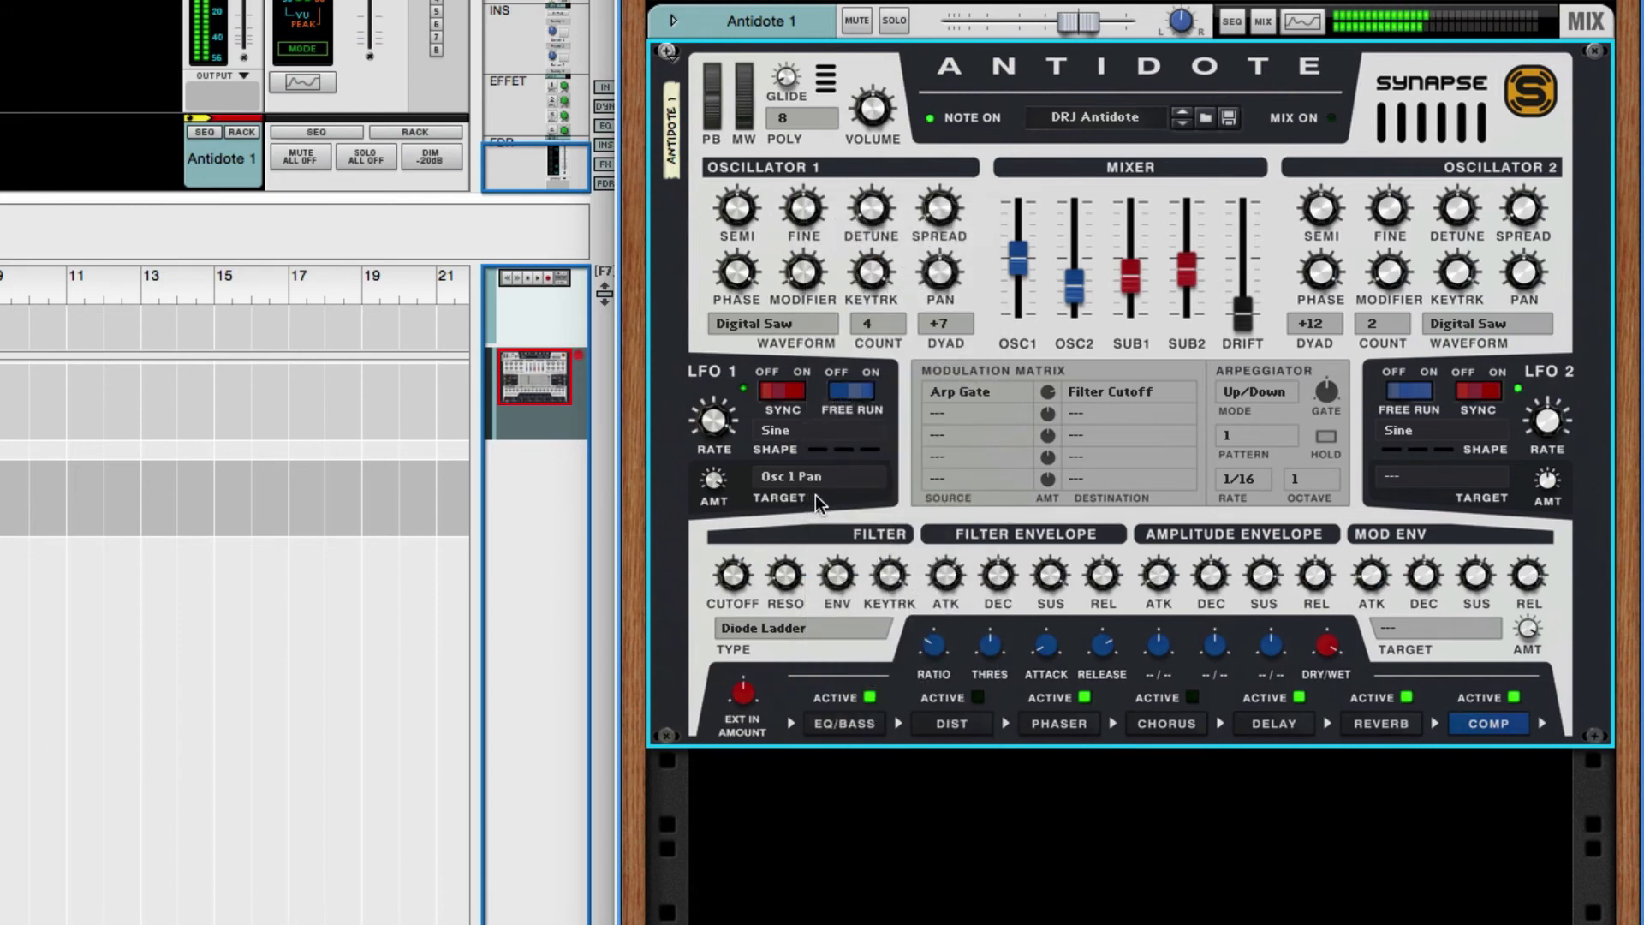
{"action": "mouse_move", "coordinate": [712, 447]}
{"action": "left_mouse_down"}
{"action": "mouse_move", "coordinate": [712, 486]}
{"action": "mouse_move", "coordinate": [713, 428]}
{"action": "left_mouse_up"}
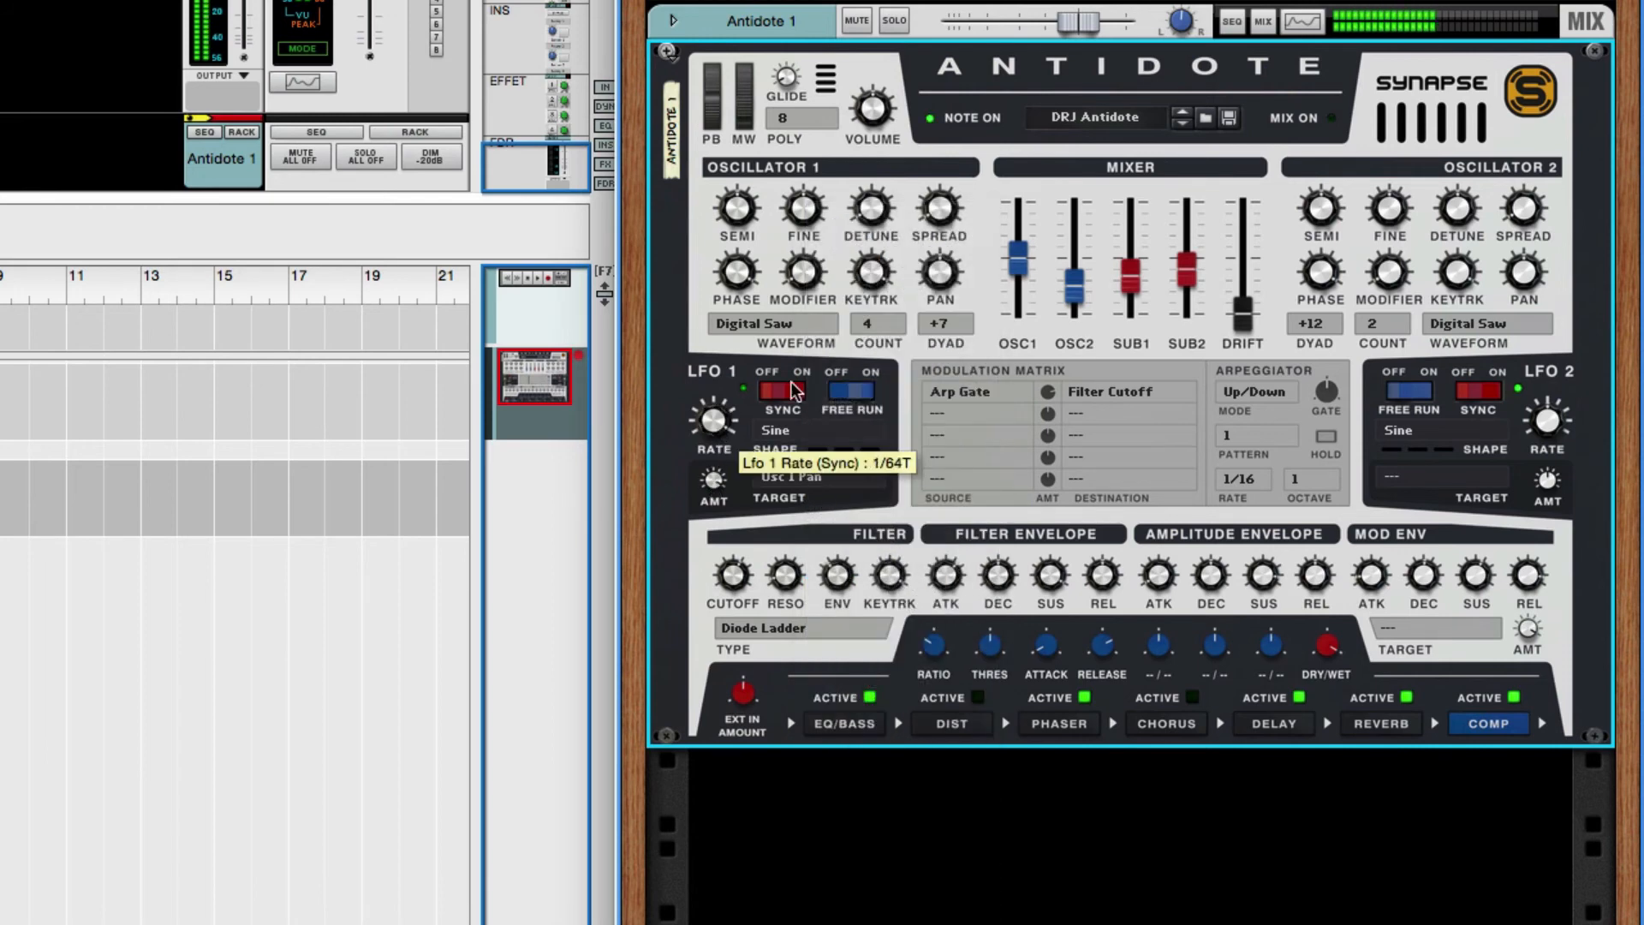
- Lower the OSC2, SUB1 and SUB2 mixer levels to minimum, leaving only oscillator 1 audible
{"action": "left_click_drag", "start_coordinate": [1079, 290], "coordinate": [1086, 339]}
{"action": "left_click_drag", "start_coordinate": [1130, 274], "coordinate": [1188, 315]}
- Keep Osc 1 Pan as LFO 1's target, slow its synced rate to 4/1, and raise the rate again
{"action": "left_click", "coordinate": [799, 478]}
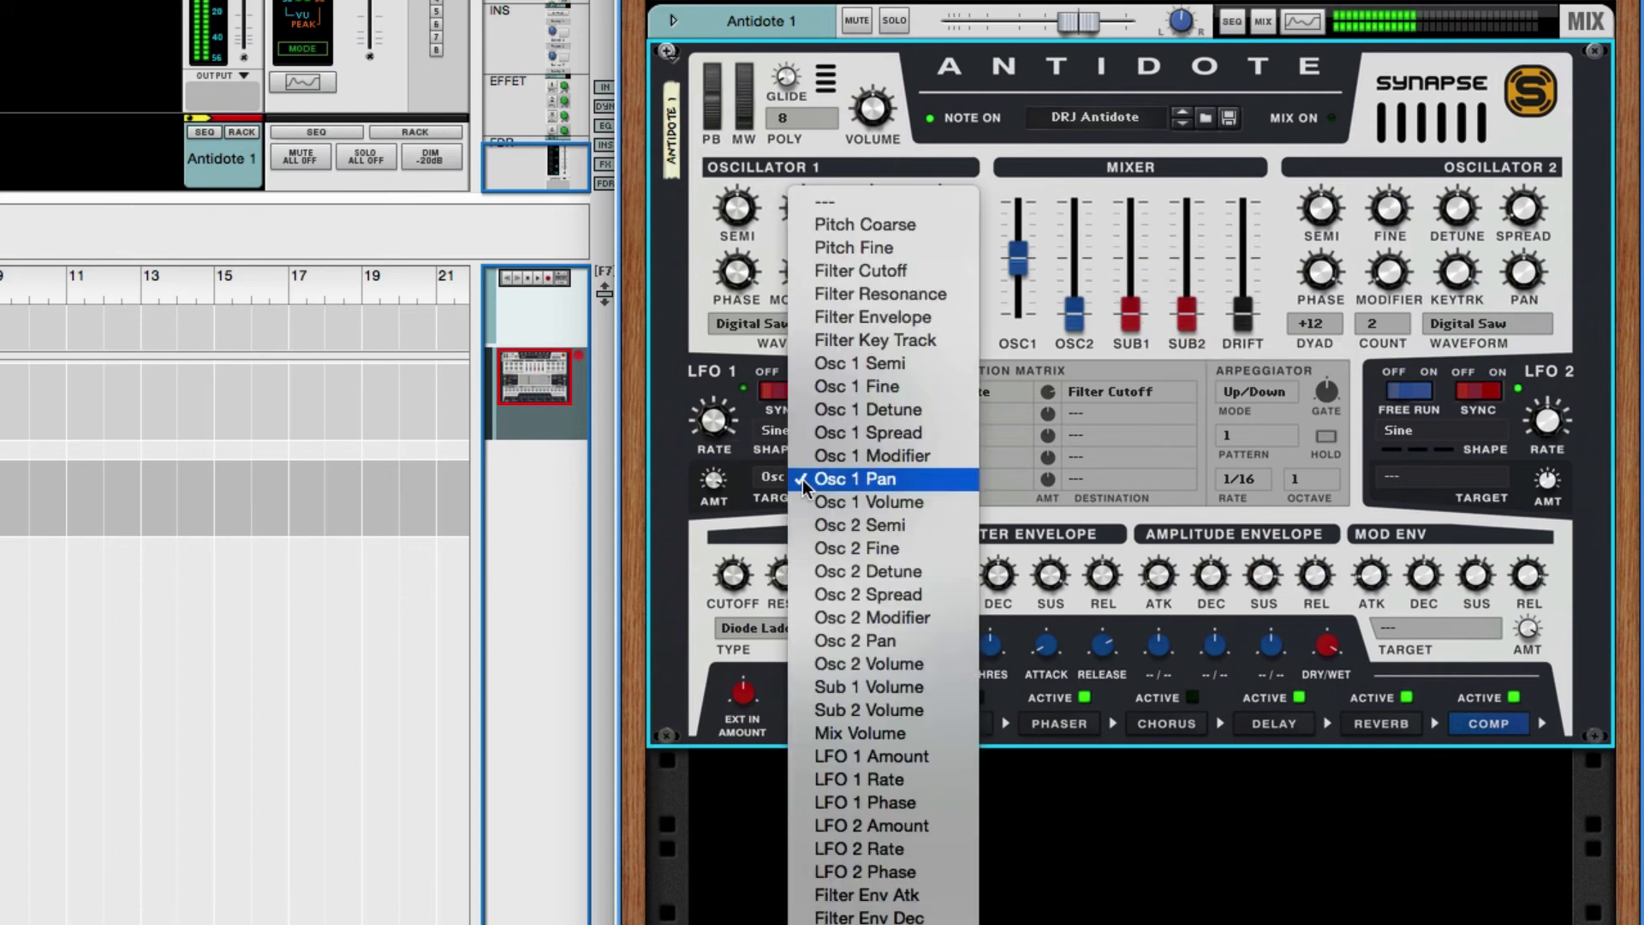
{"action": "left_click", "coordinate": [711, 424]}
{"action": "left_click_drag", "start_coordinate": [708, 427], "coordinate": [720, 498]}
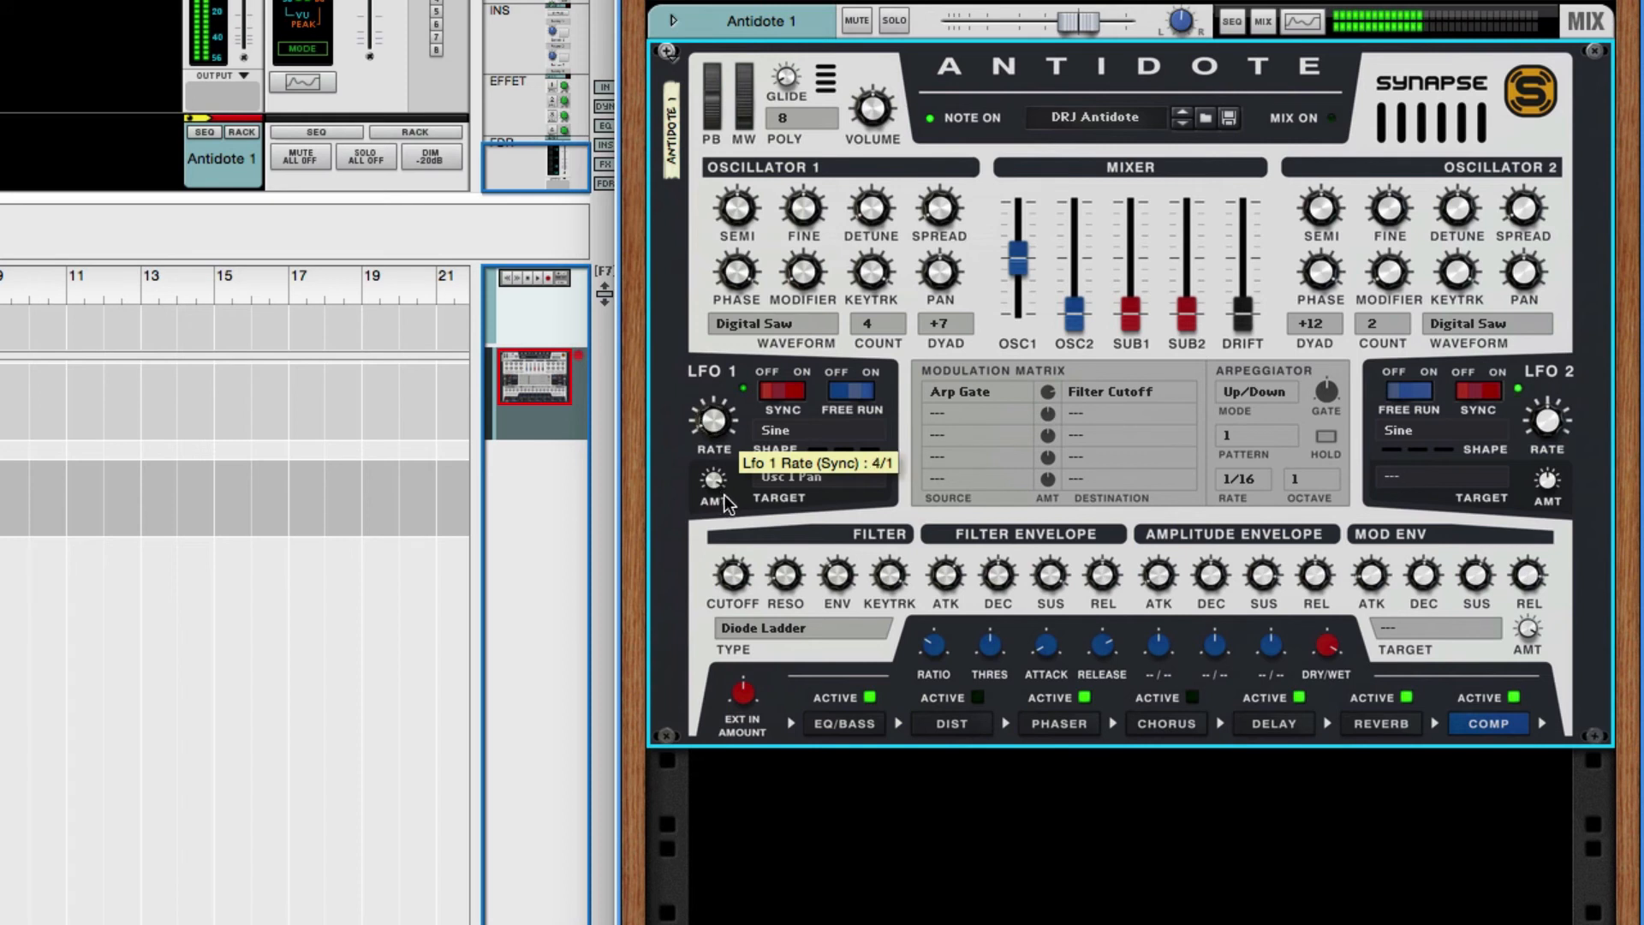
{"action": "left_click_drag", "start_coordinate": [715, 418], "coordinate": [720, 397]}
- Raise the OSC2 and SUB1 mixer levels back up and set the Sub 2 volume to 26%
{"action": "left_click_drag", "start_coordinate": [1075, 303], "coordinate": [1201, 287]}
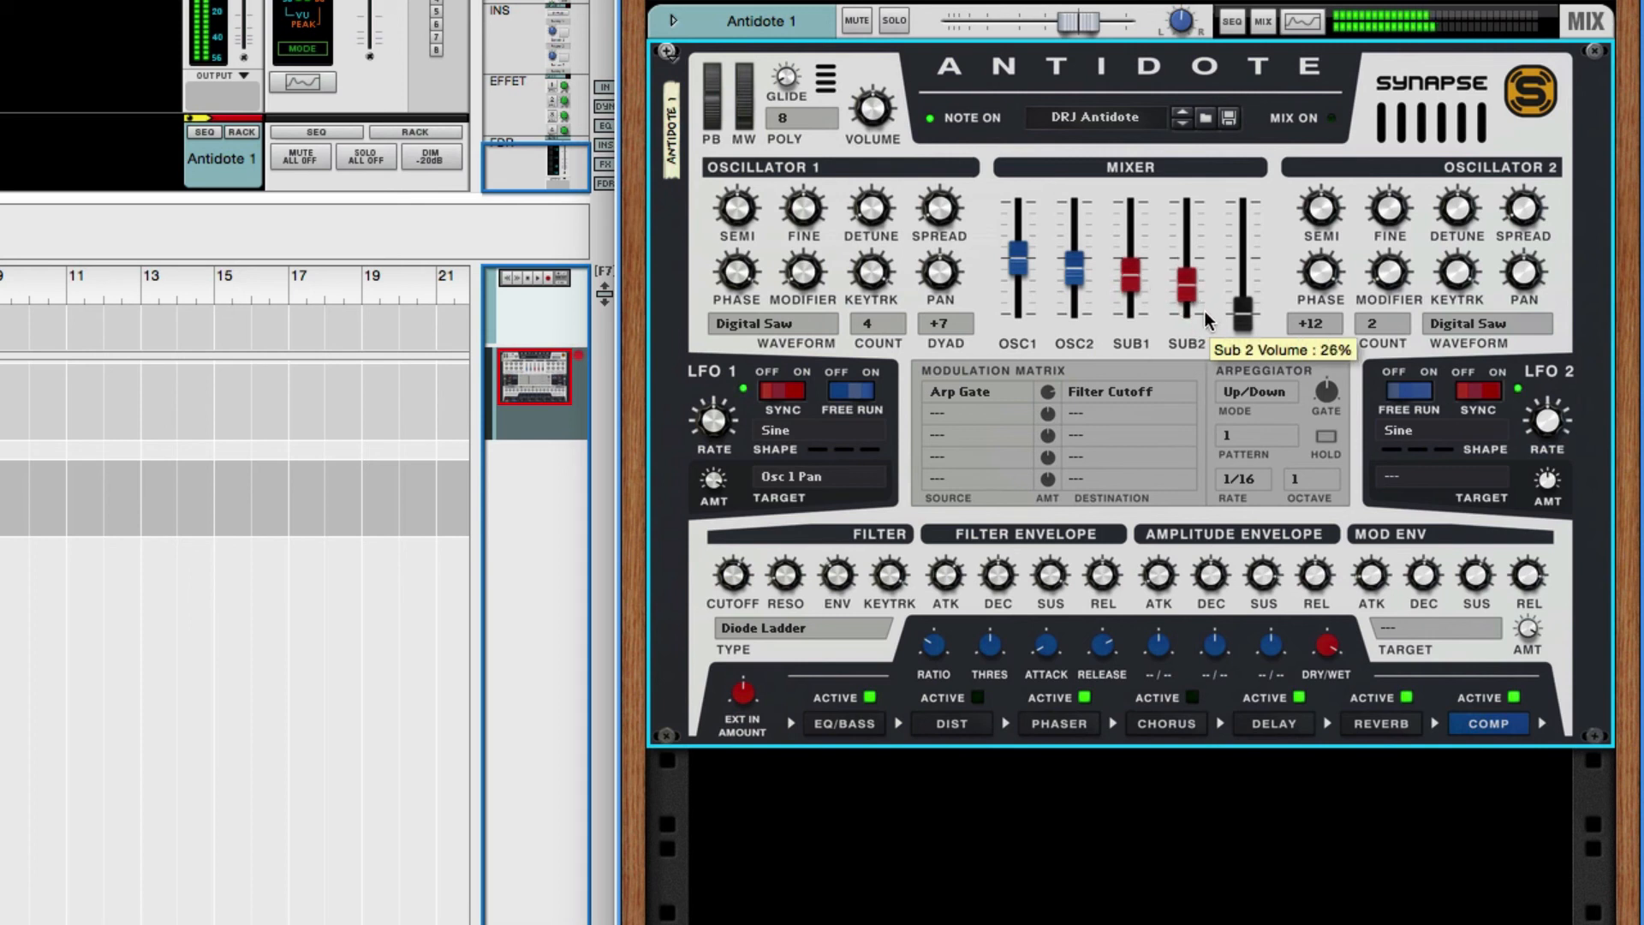